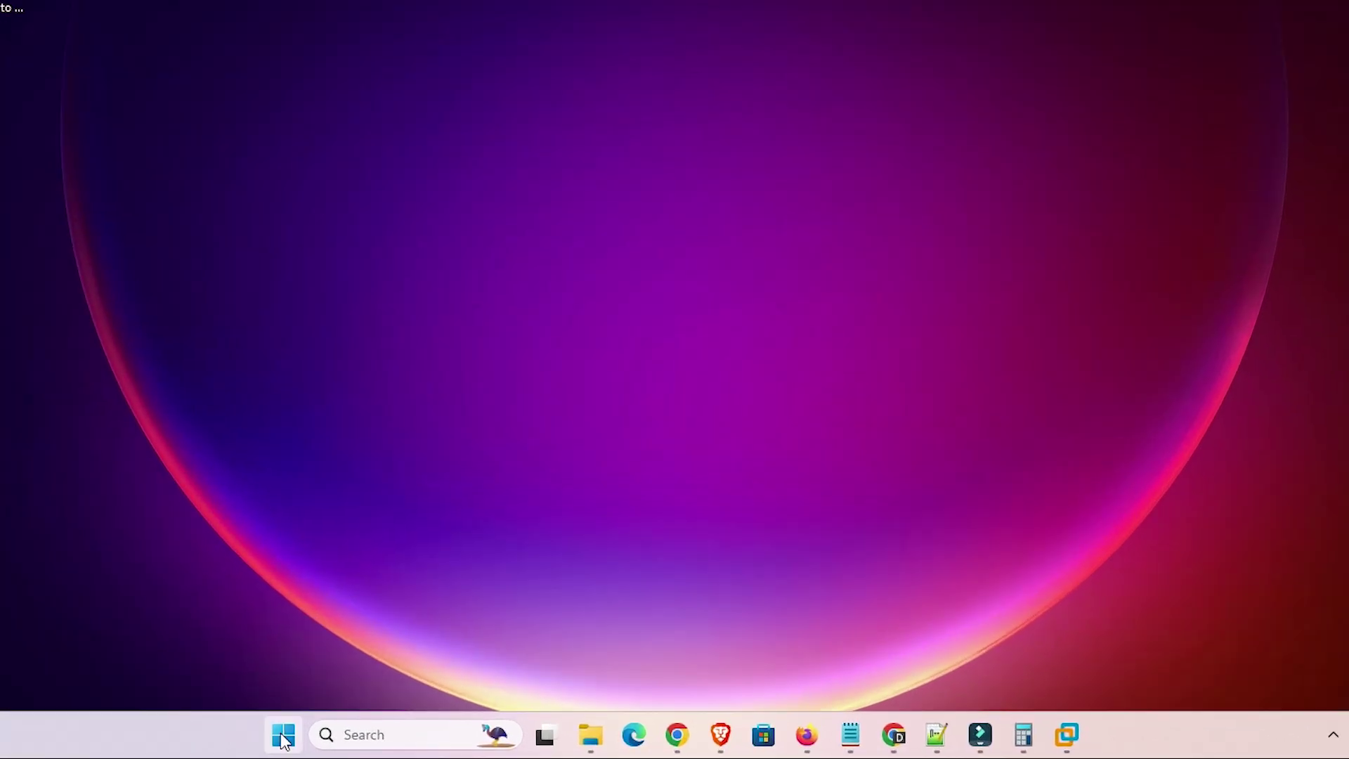
Step: Launch the Services console by searching 'ser' from the Start menu
left_click(397, 745)
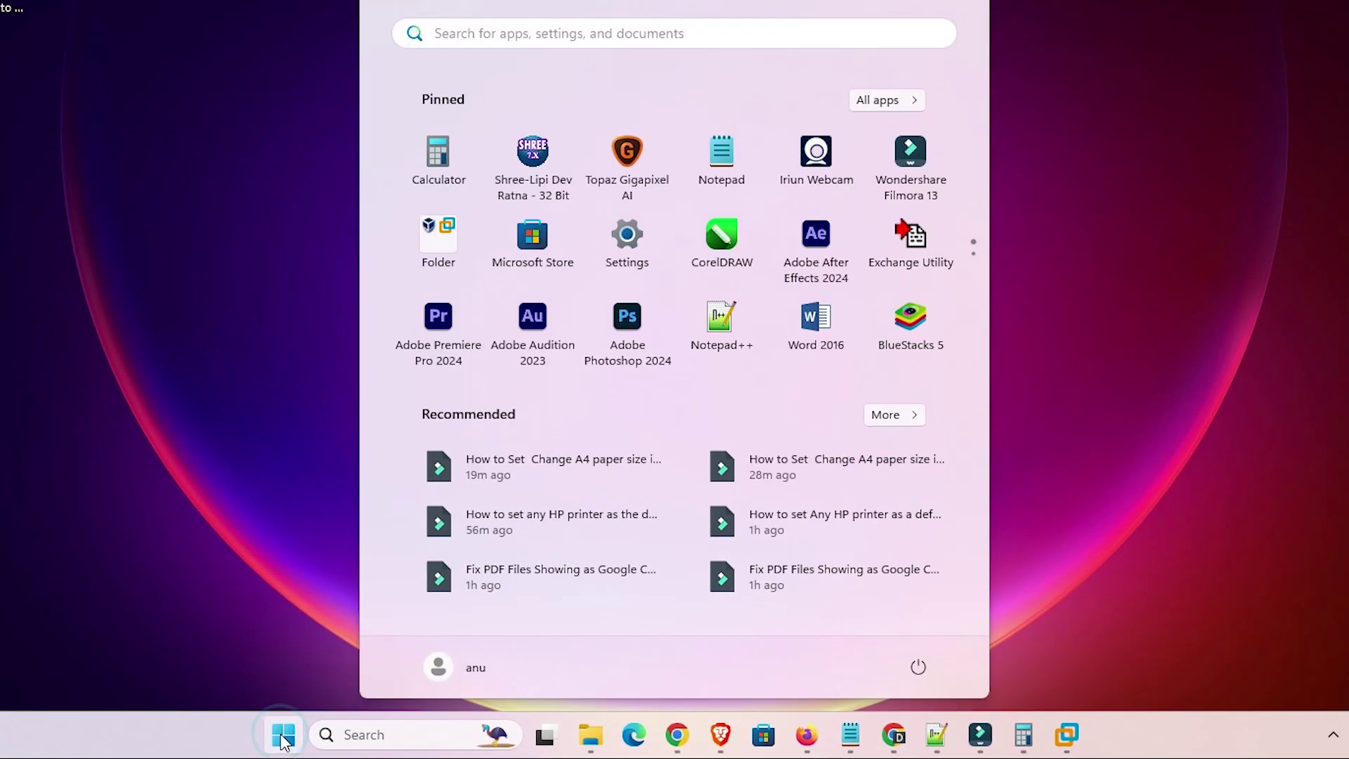
type("ser")
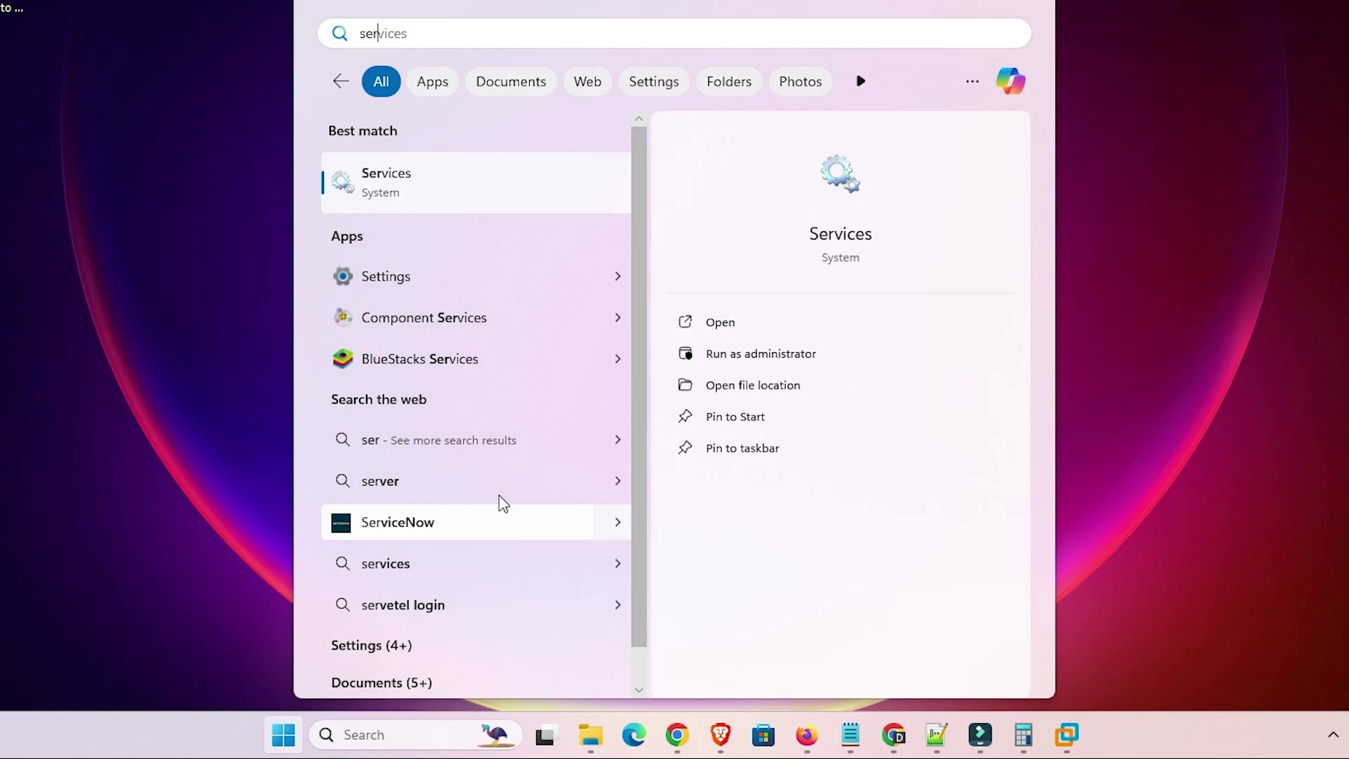
left_click(476, 194)
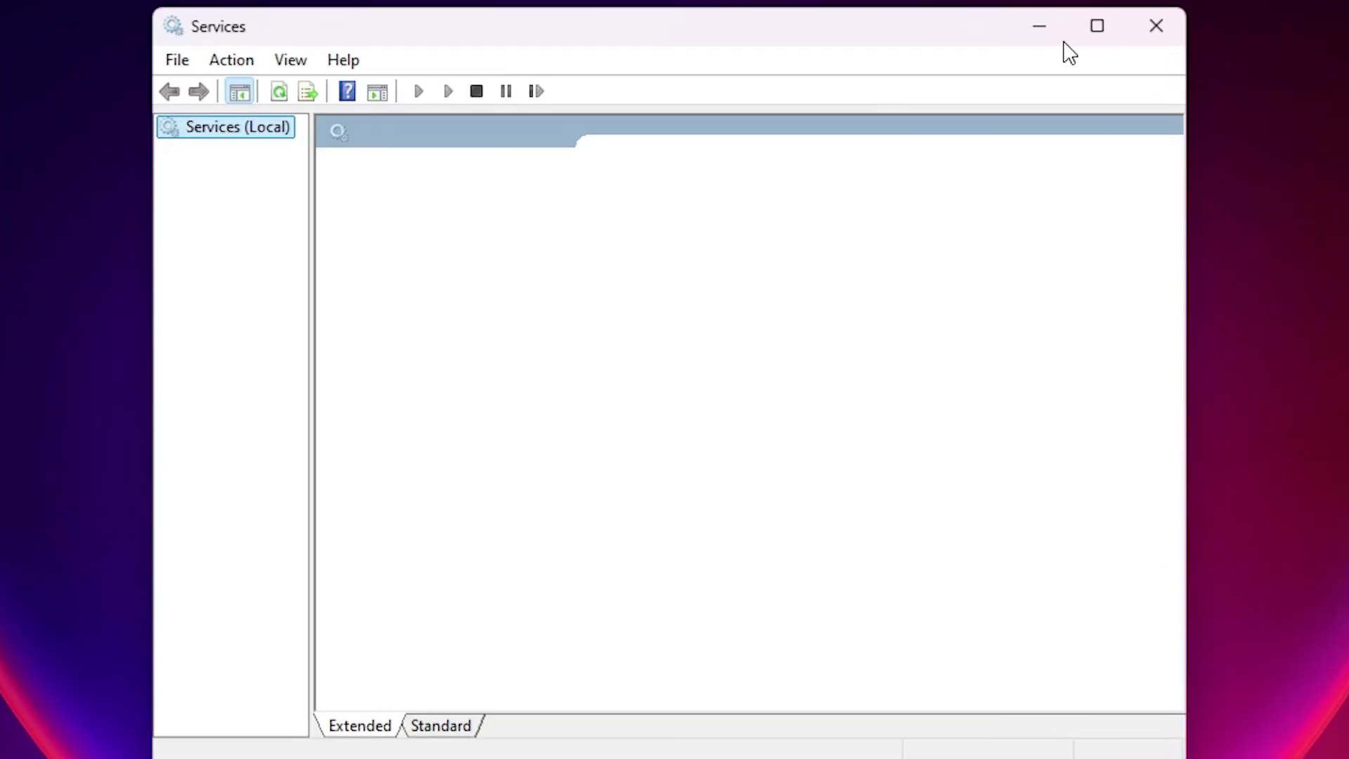
Step: Find Print Spooler in the services list and open its Properties dialog
left_click(661, 434)
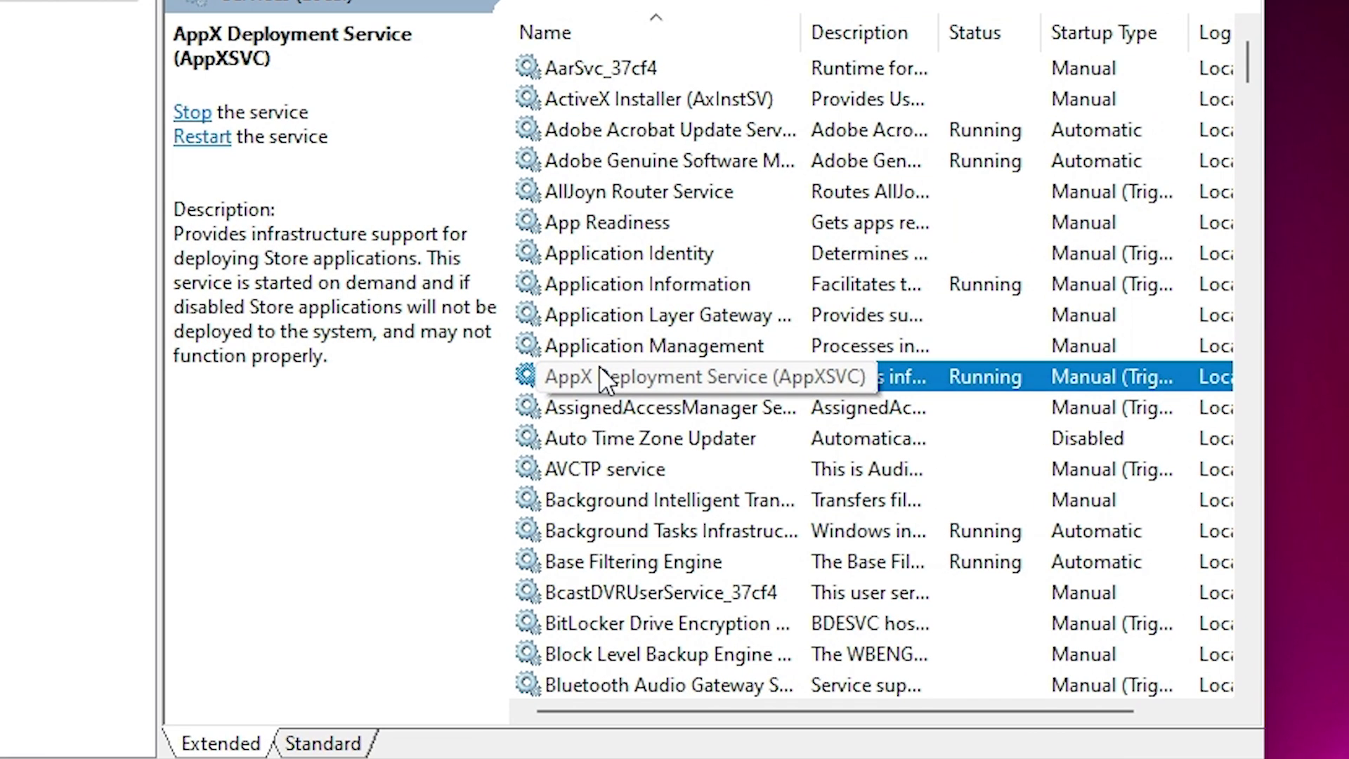
key("p")
left_click(588, 532)
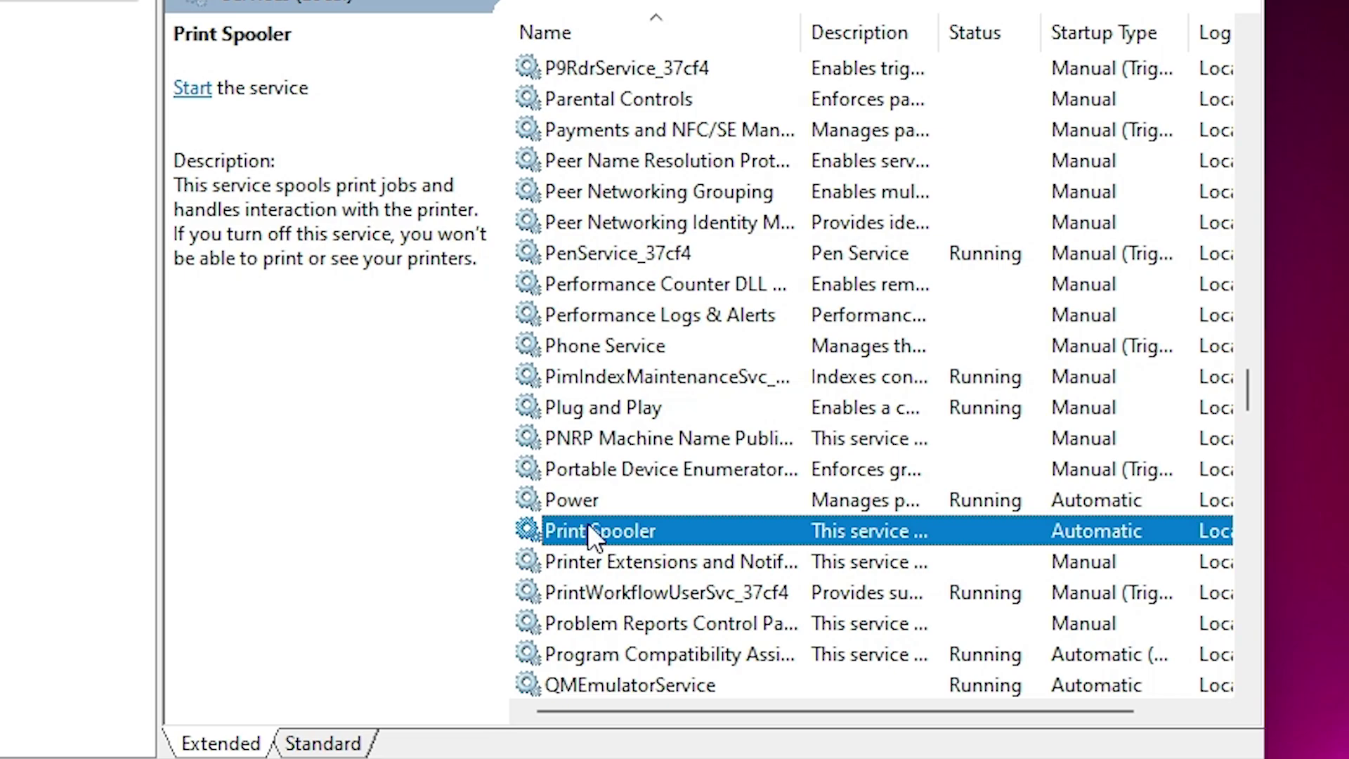
scroll(598, 530, "down", 2)
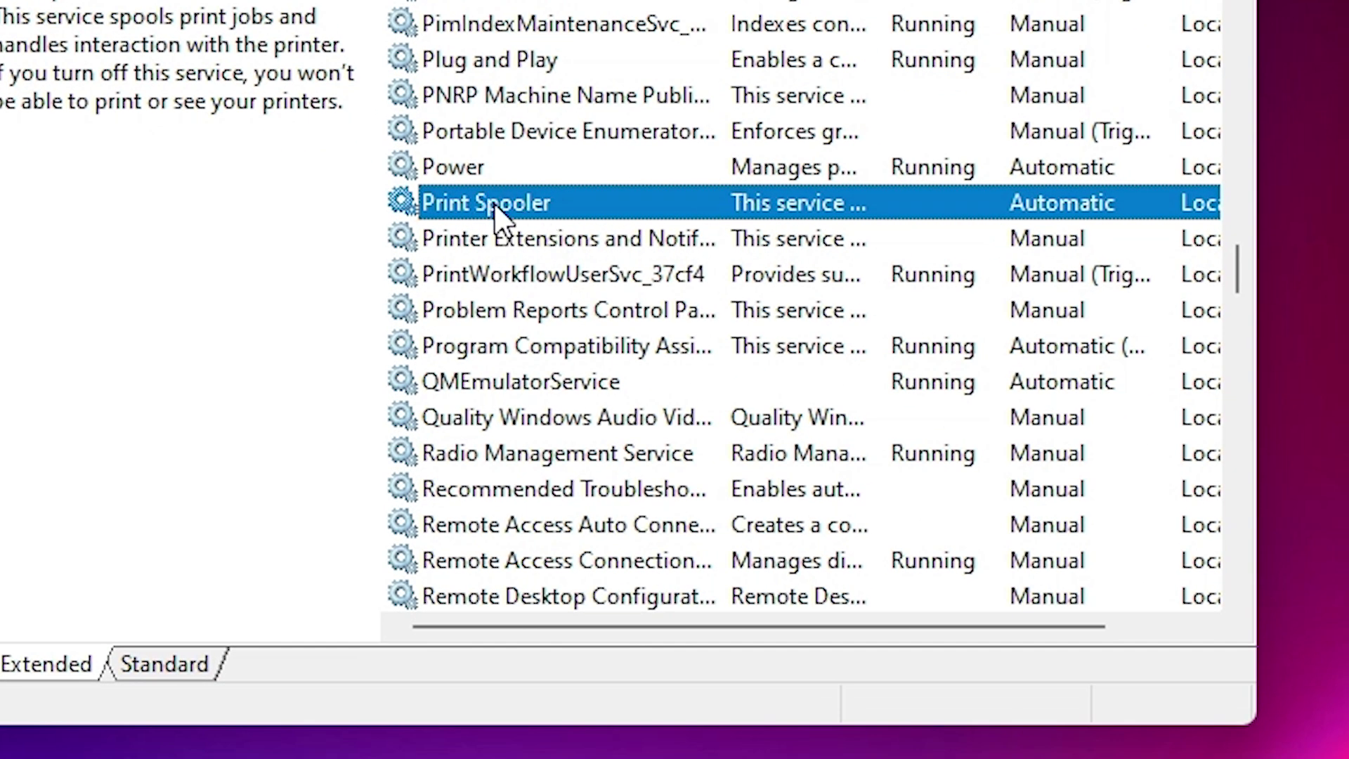
right_click(491, 207)
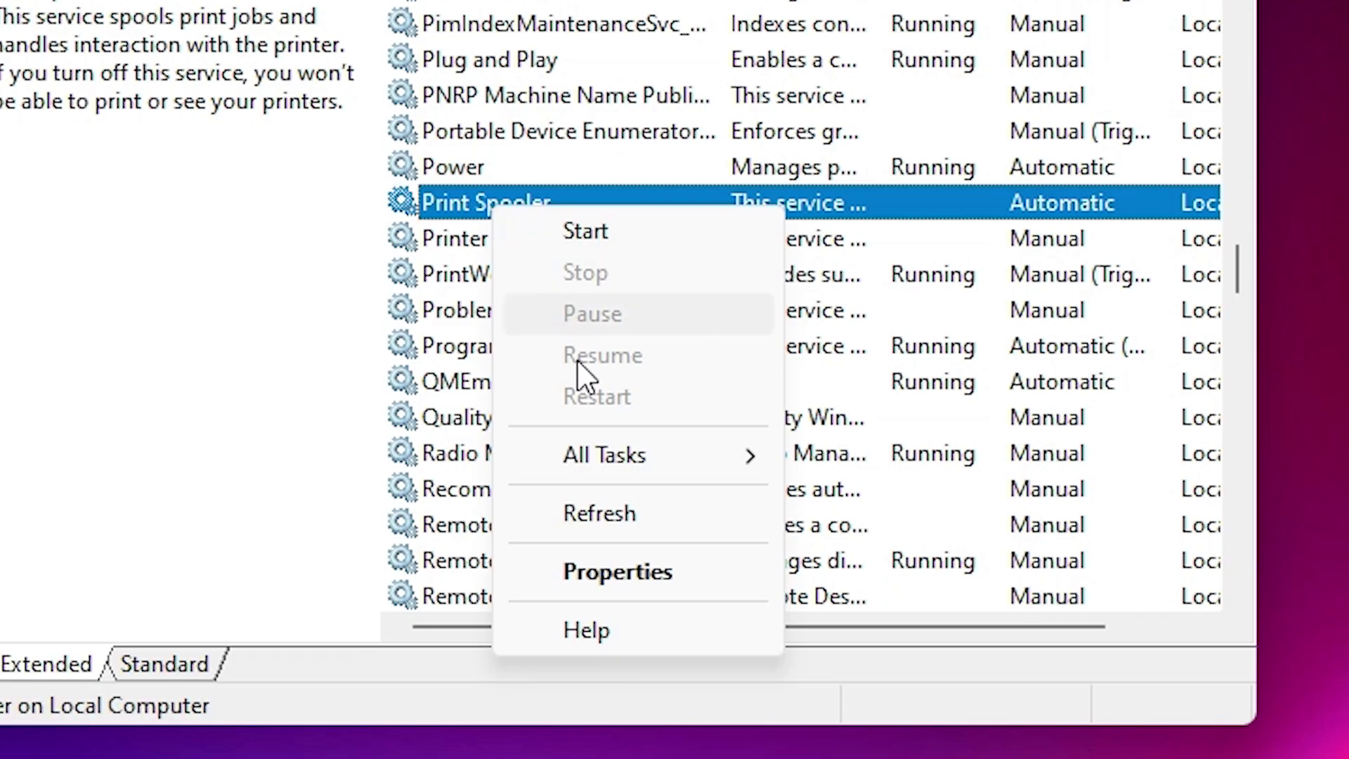
left_click(628, 575)
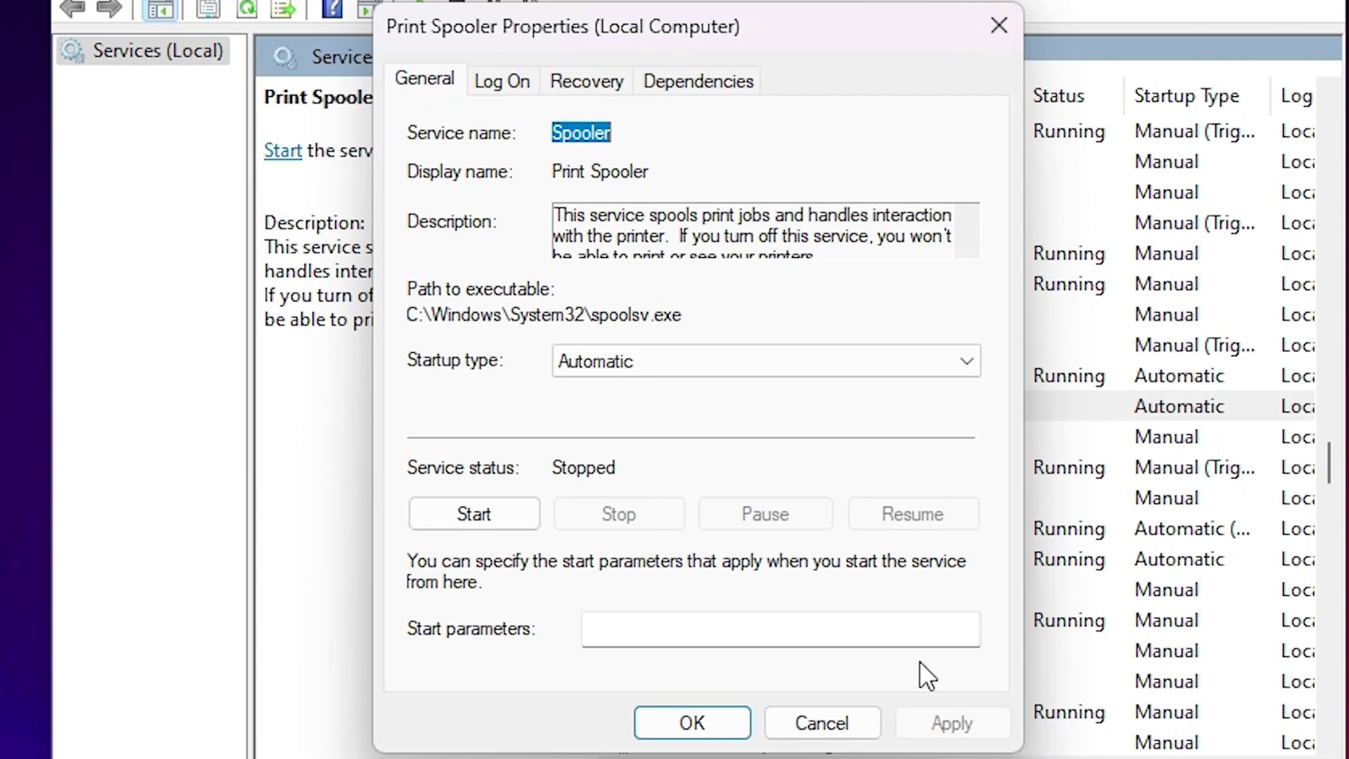
Step: Set Print Spooler recovery to reset fail count after 1 day and restart after 1 minute
left_click(612, 83)
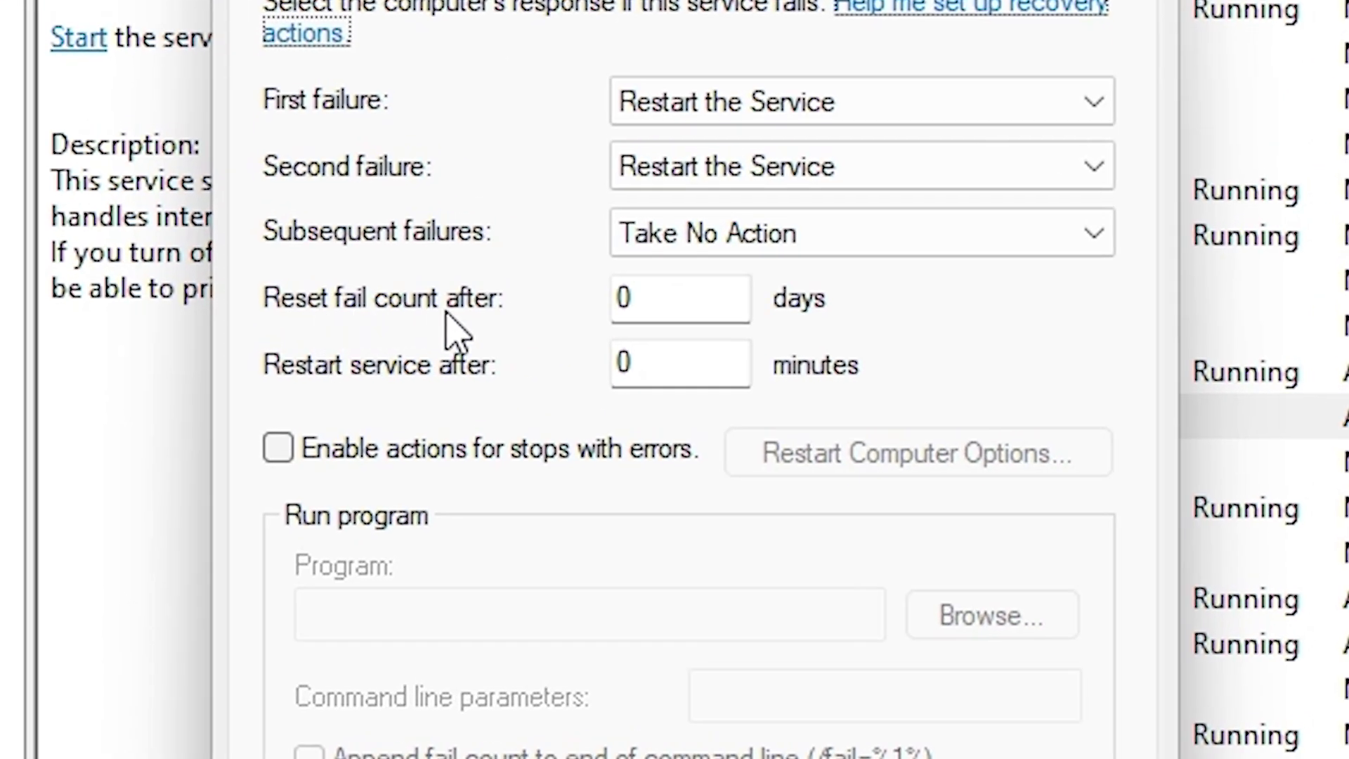
double_click(617, 315)
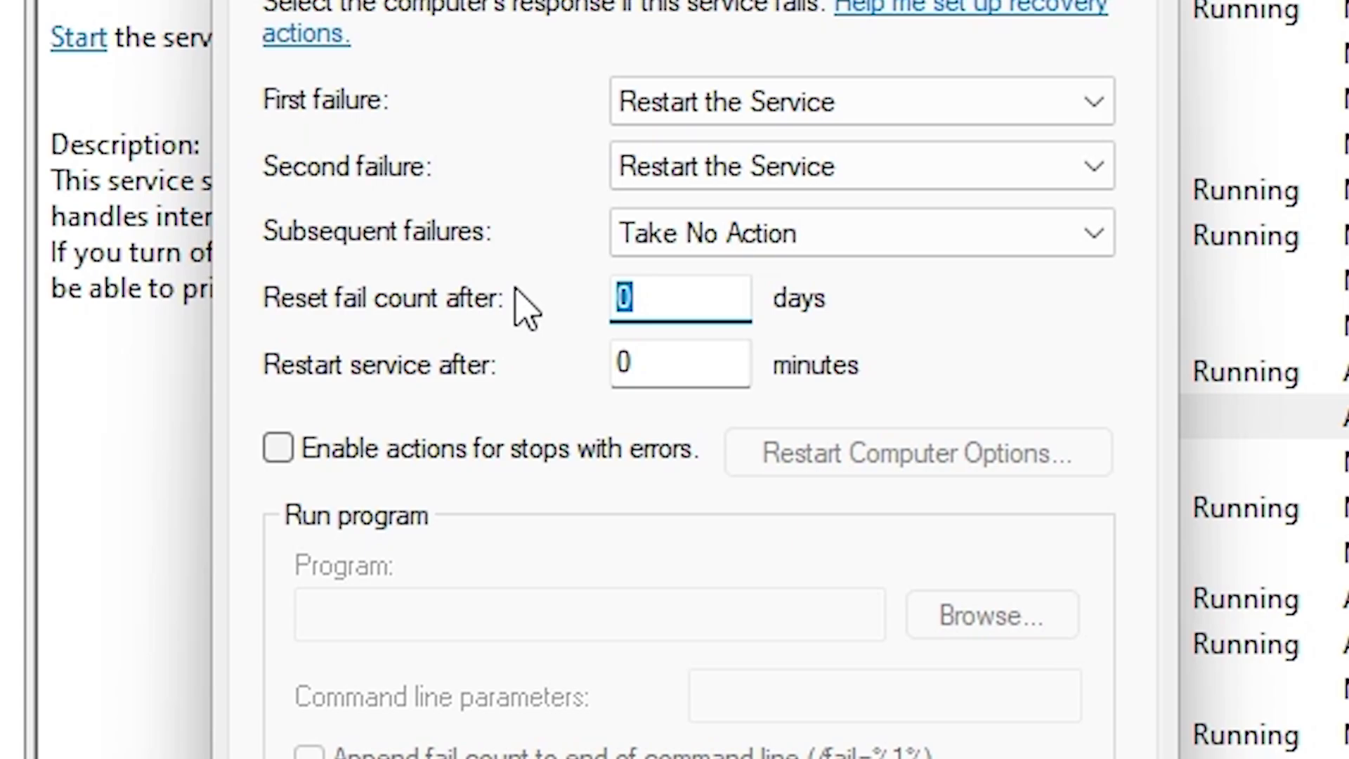
type("1")
double_click(639, 362)
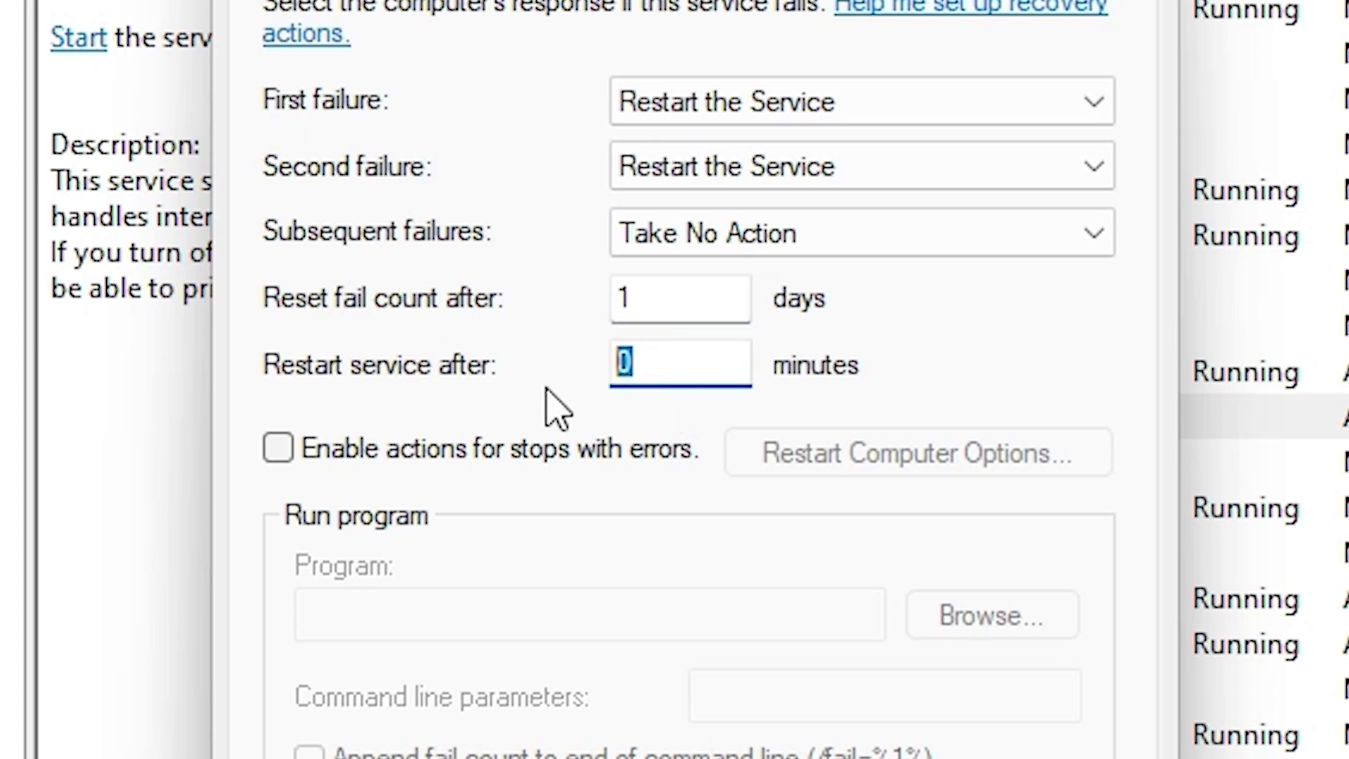
left_click(677, 371)
left_click_drag(677, 371, 488, 372)
type("1")
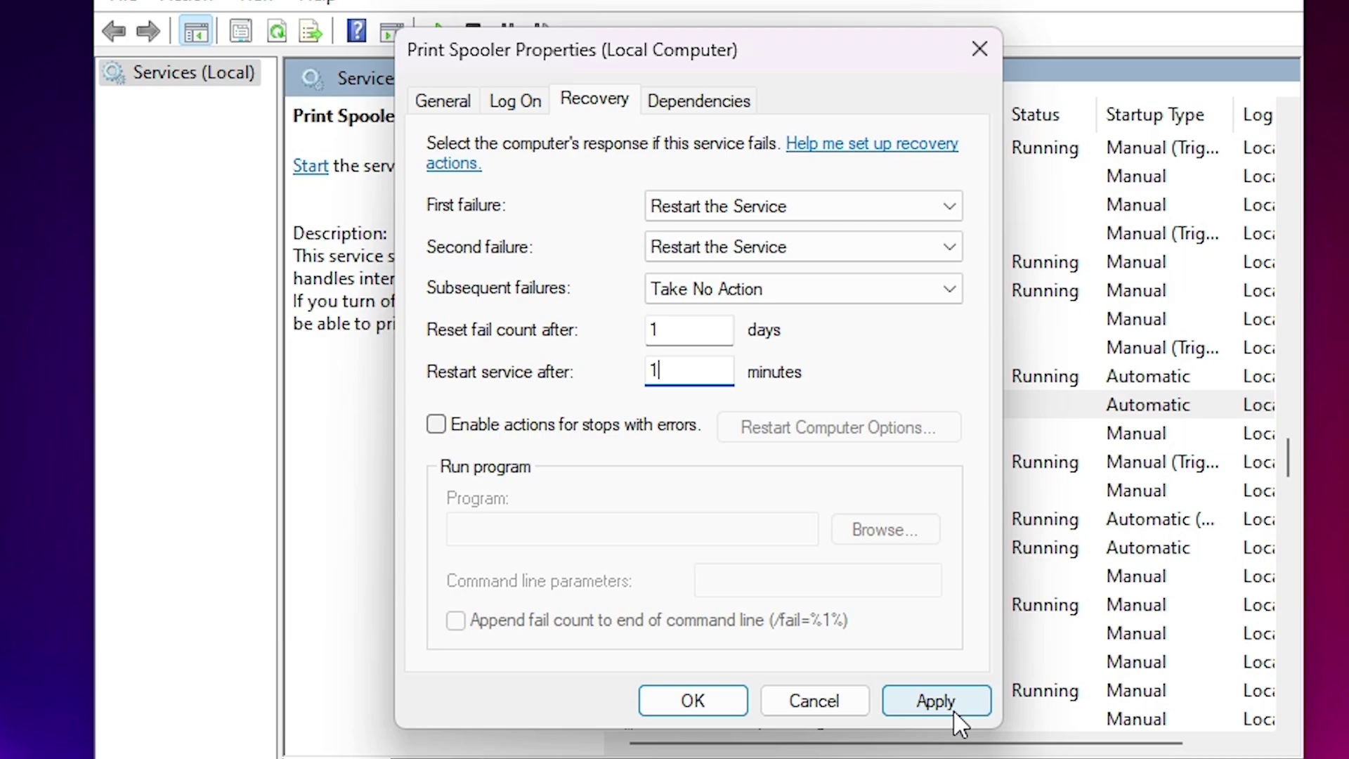
left_click(953, 707)
left_click(743, 703)
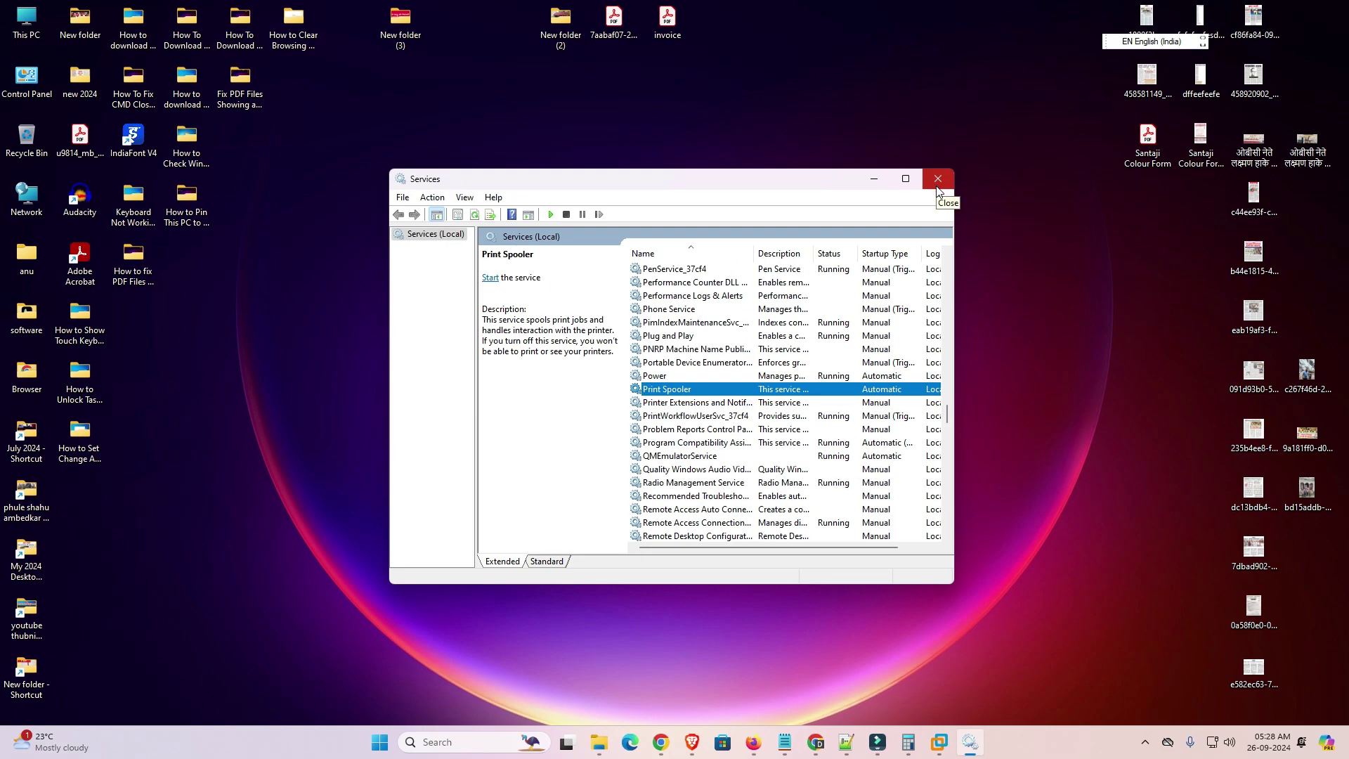
left_click(937, 185)
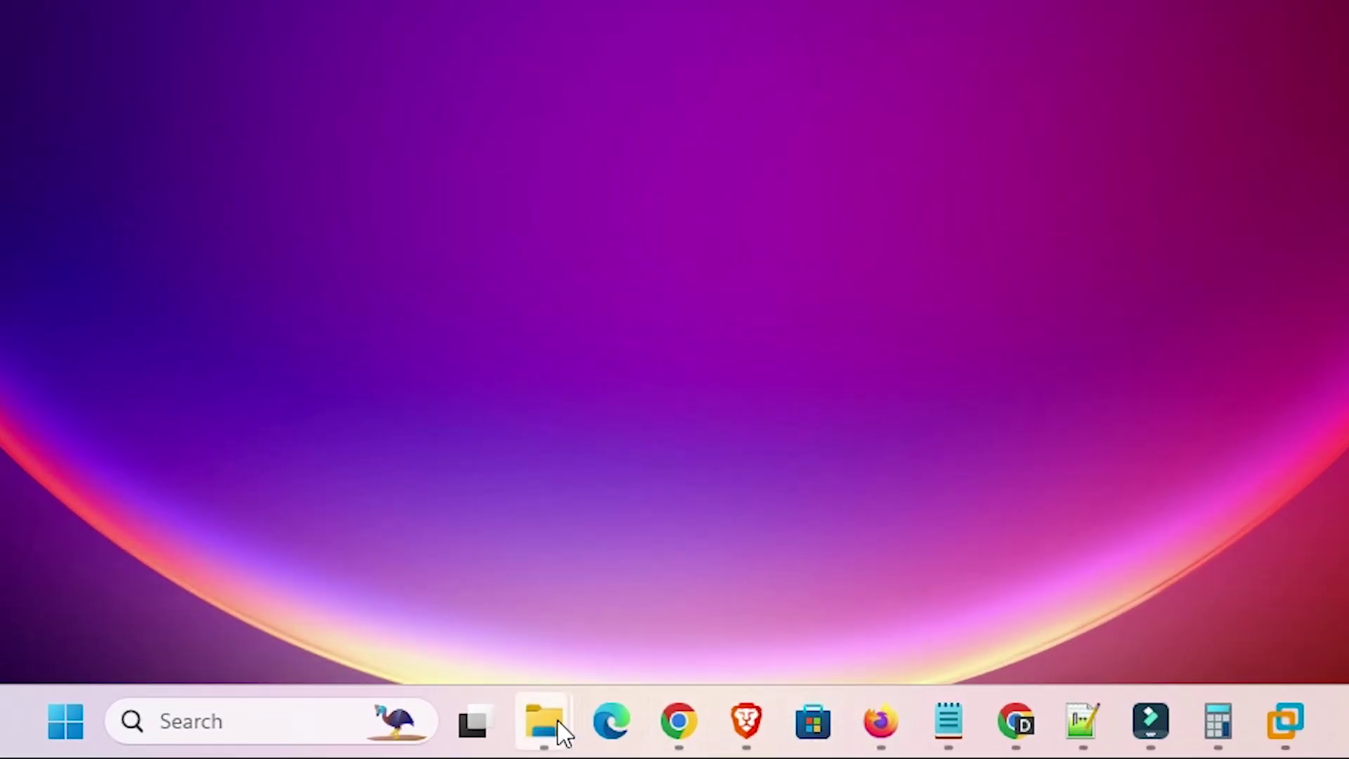
Step: Open a new File Explorer window and browse to C:\Windows
right_click(557, 717)
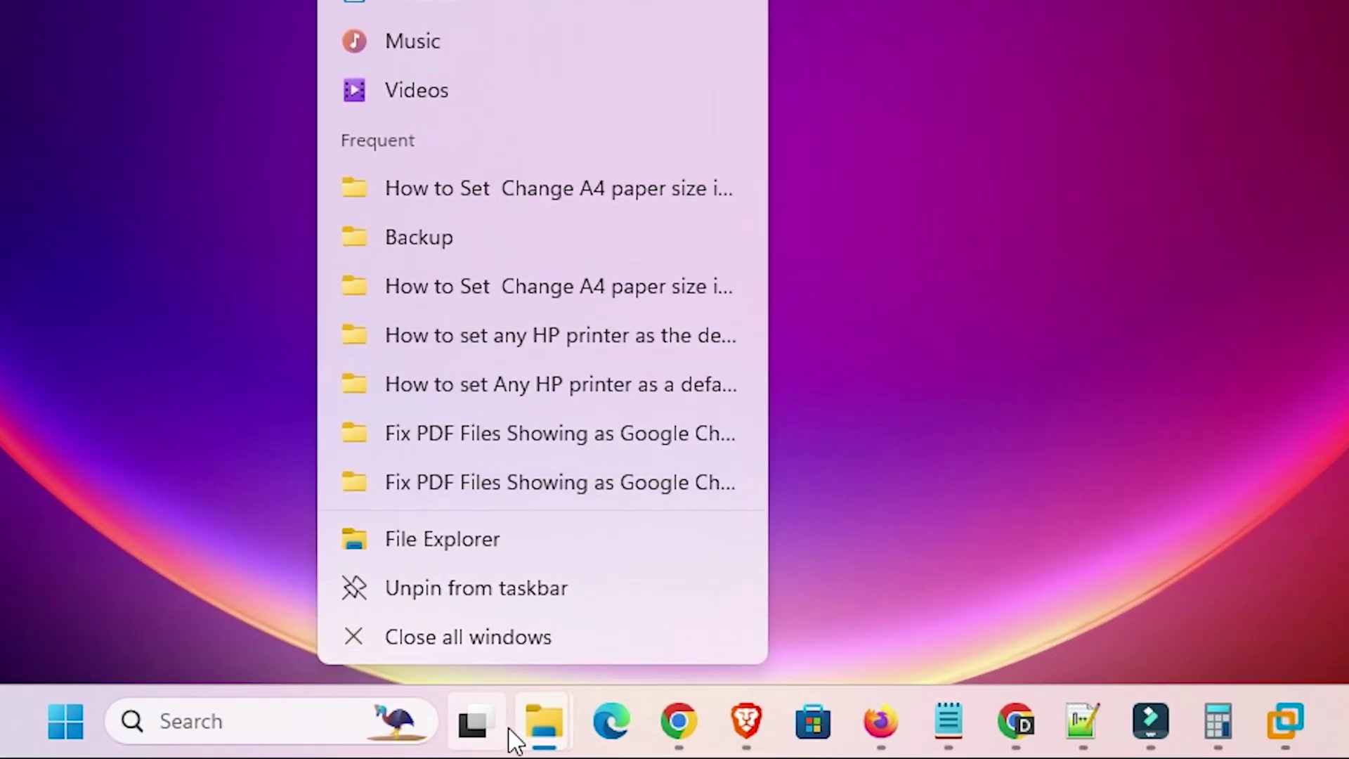
left_click(502, 547)
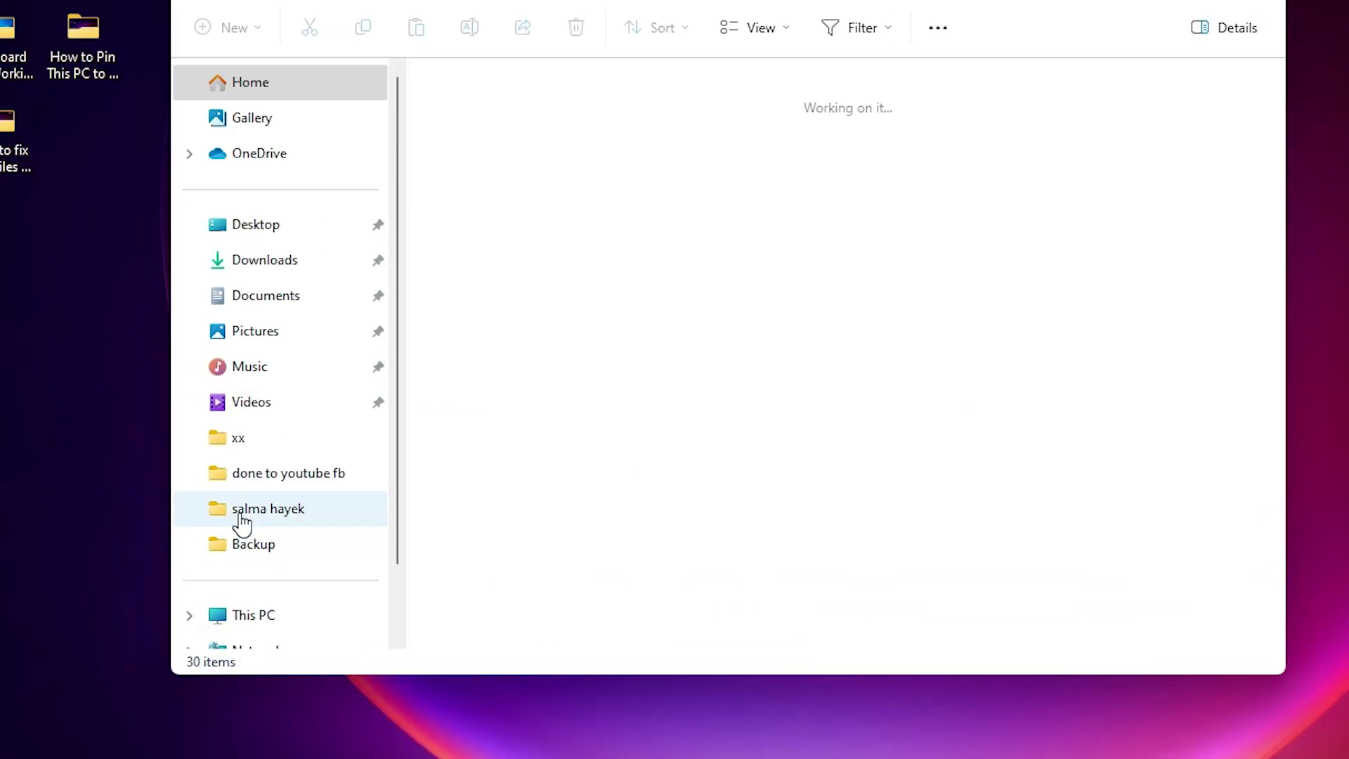
left_click(277, 628)
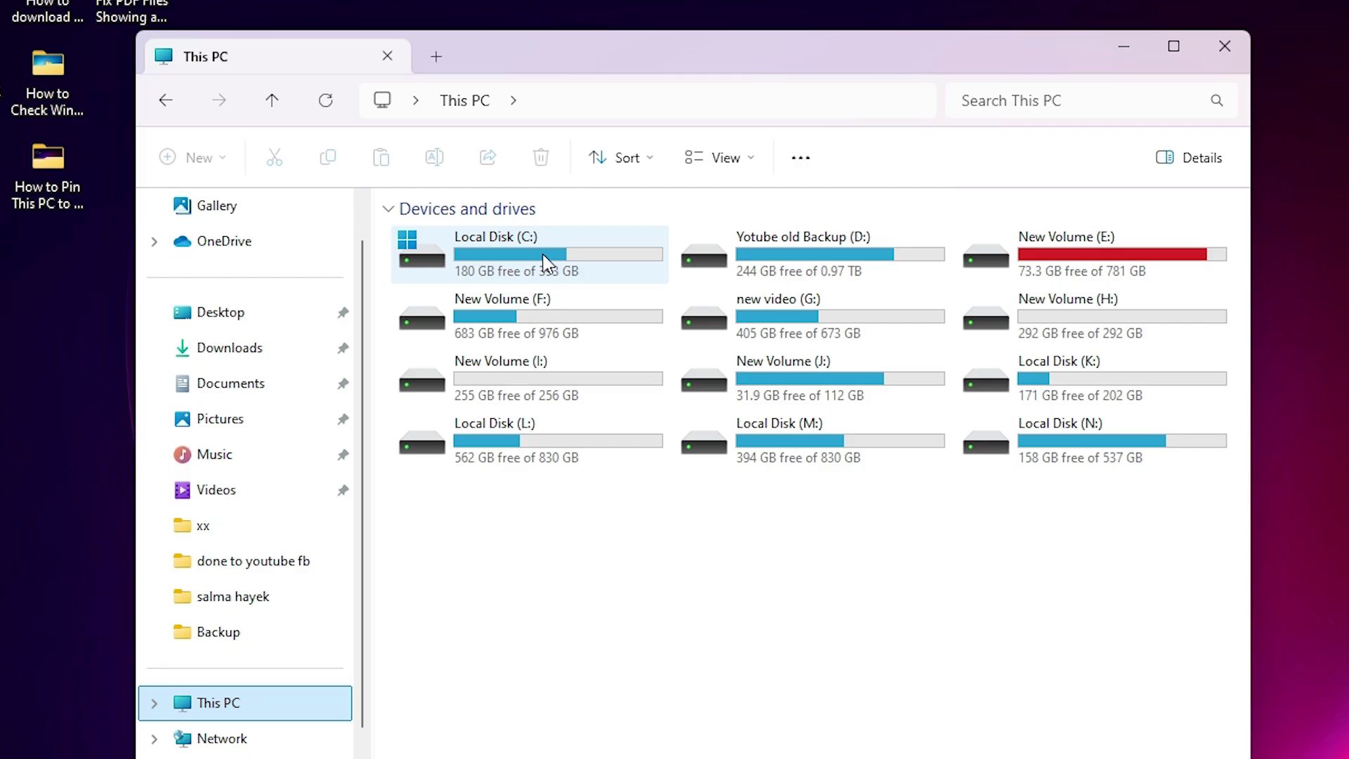
double_click(542, 254)
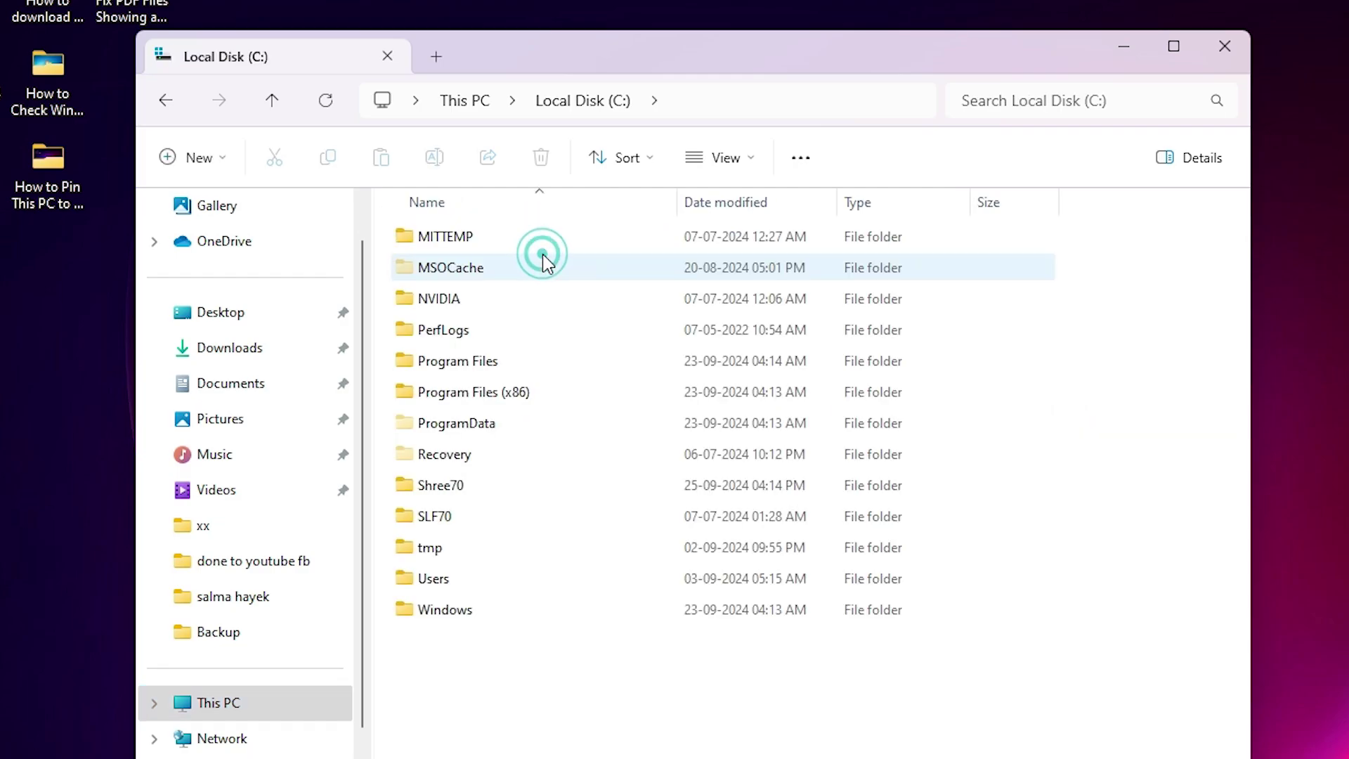
double_click(456, 623)
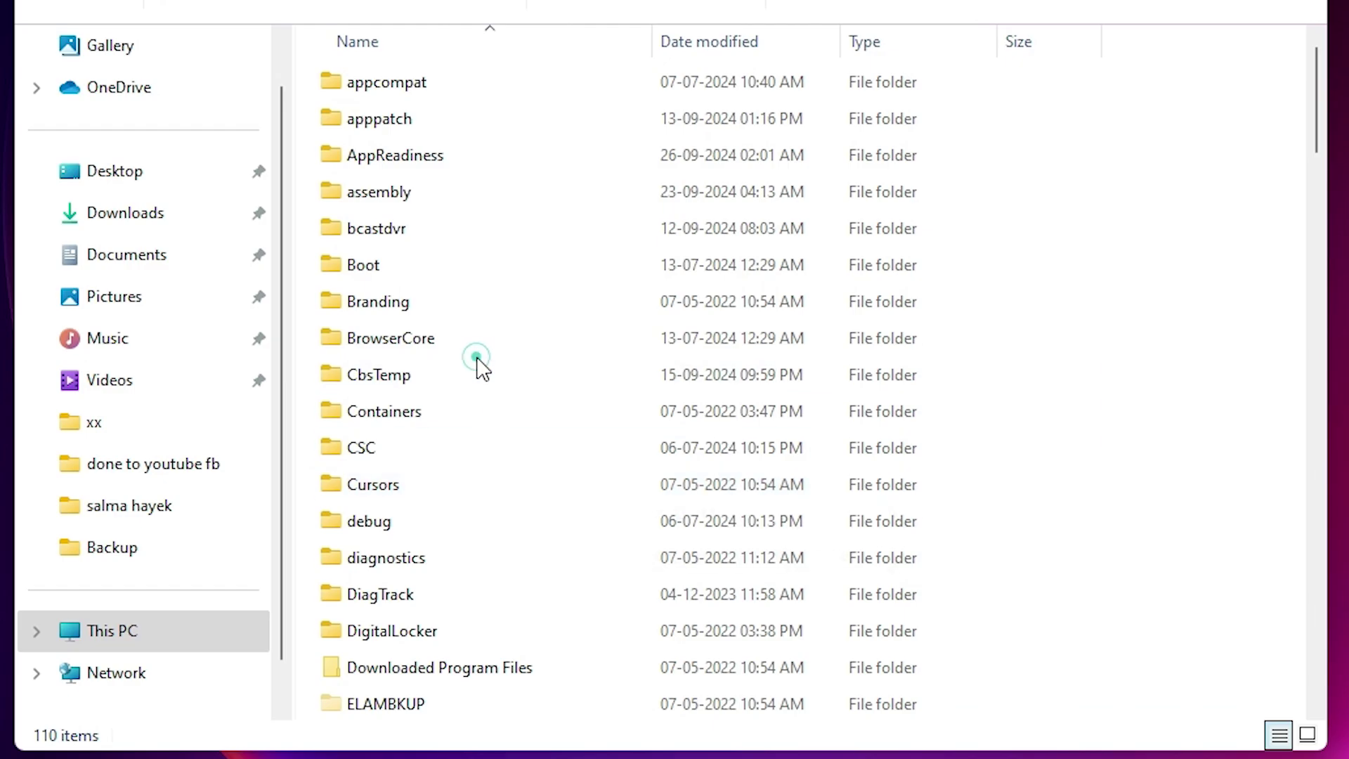
Step: Open System32 and then the spool folder inside it
key("s")
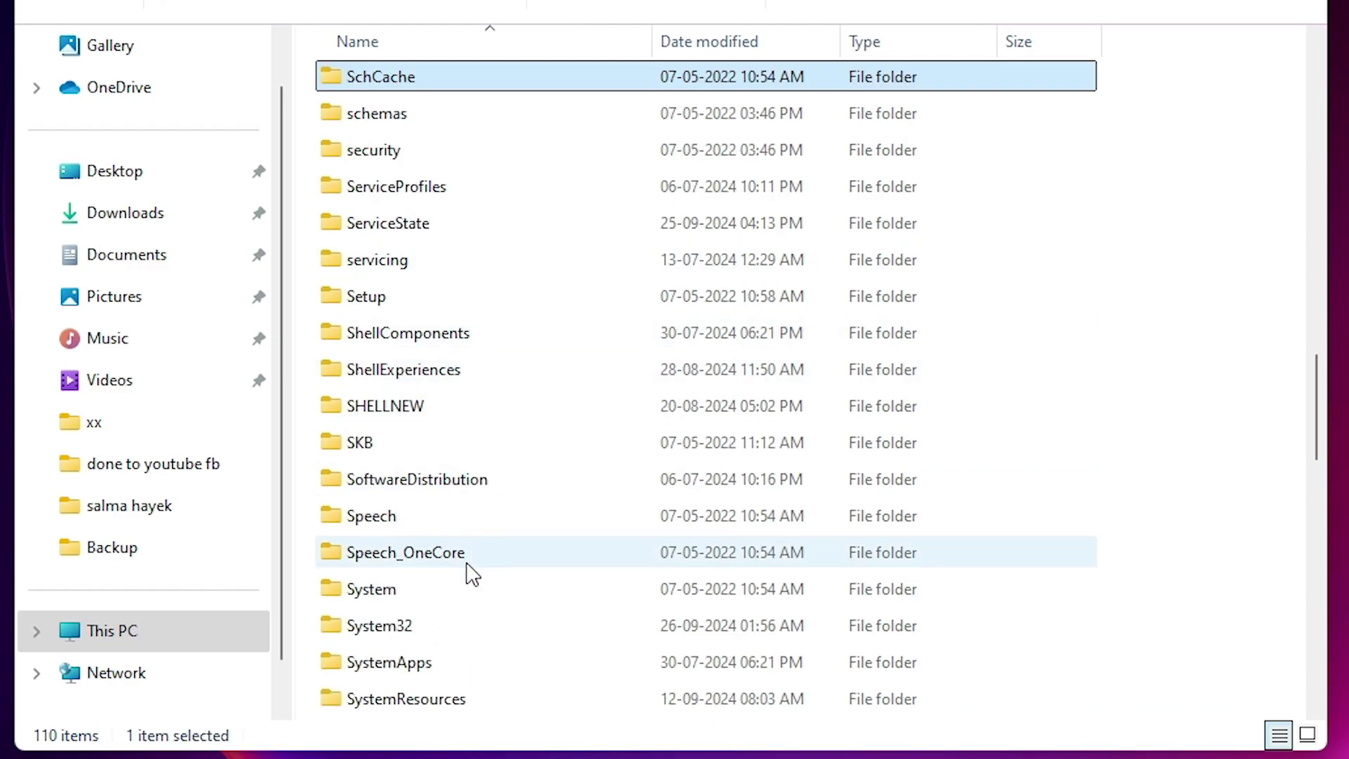
left_click(428, 619)
scroll(450, 422, "down", 4)
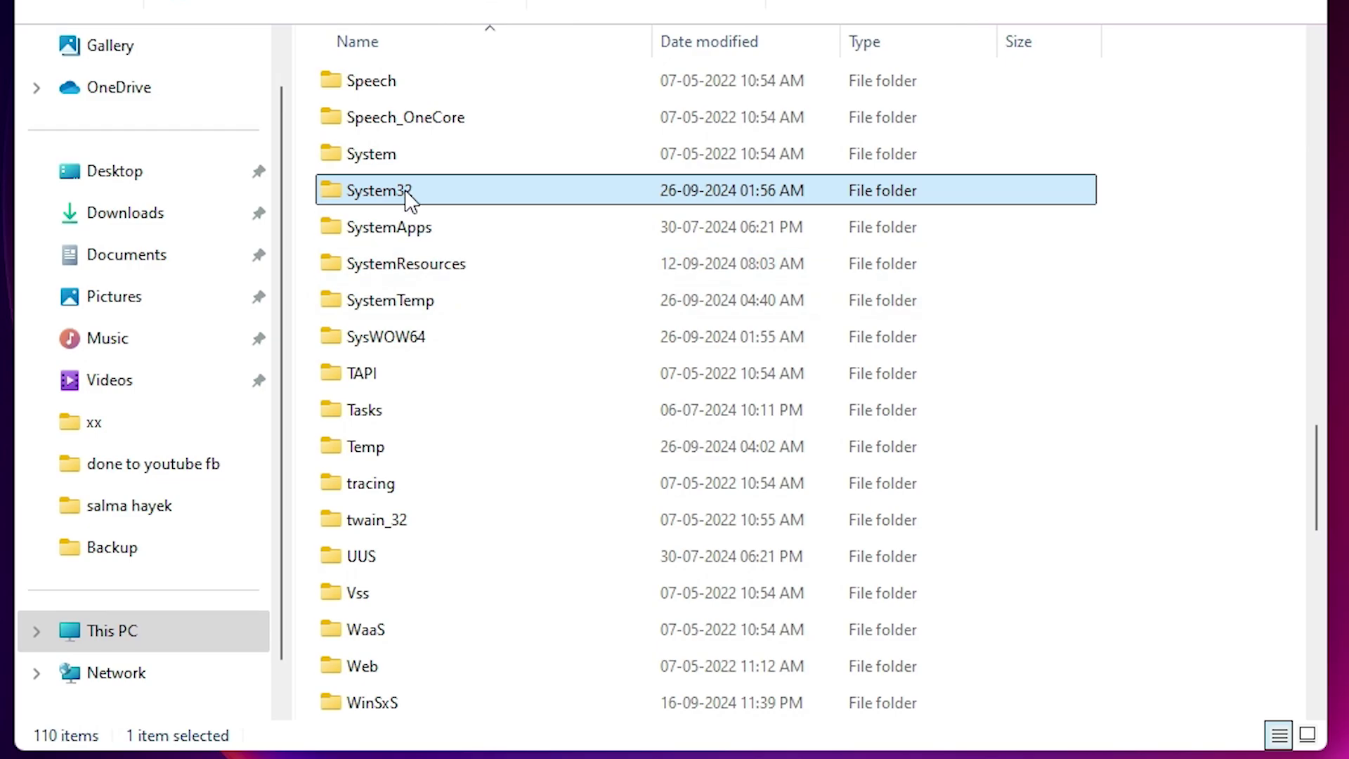
double_click(408, 200)
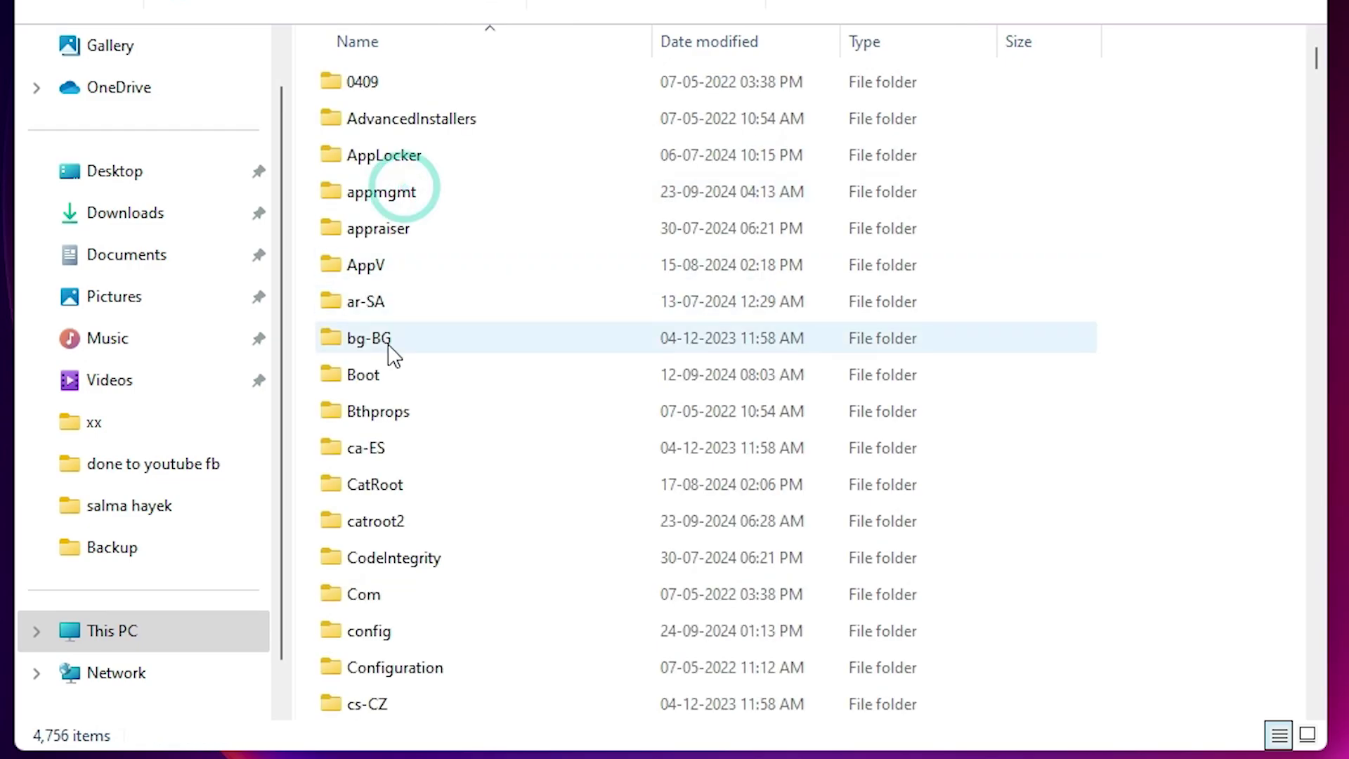
left_click(388, 343)
key("s")
key("p")
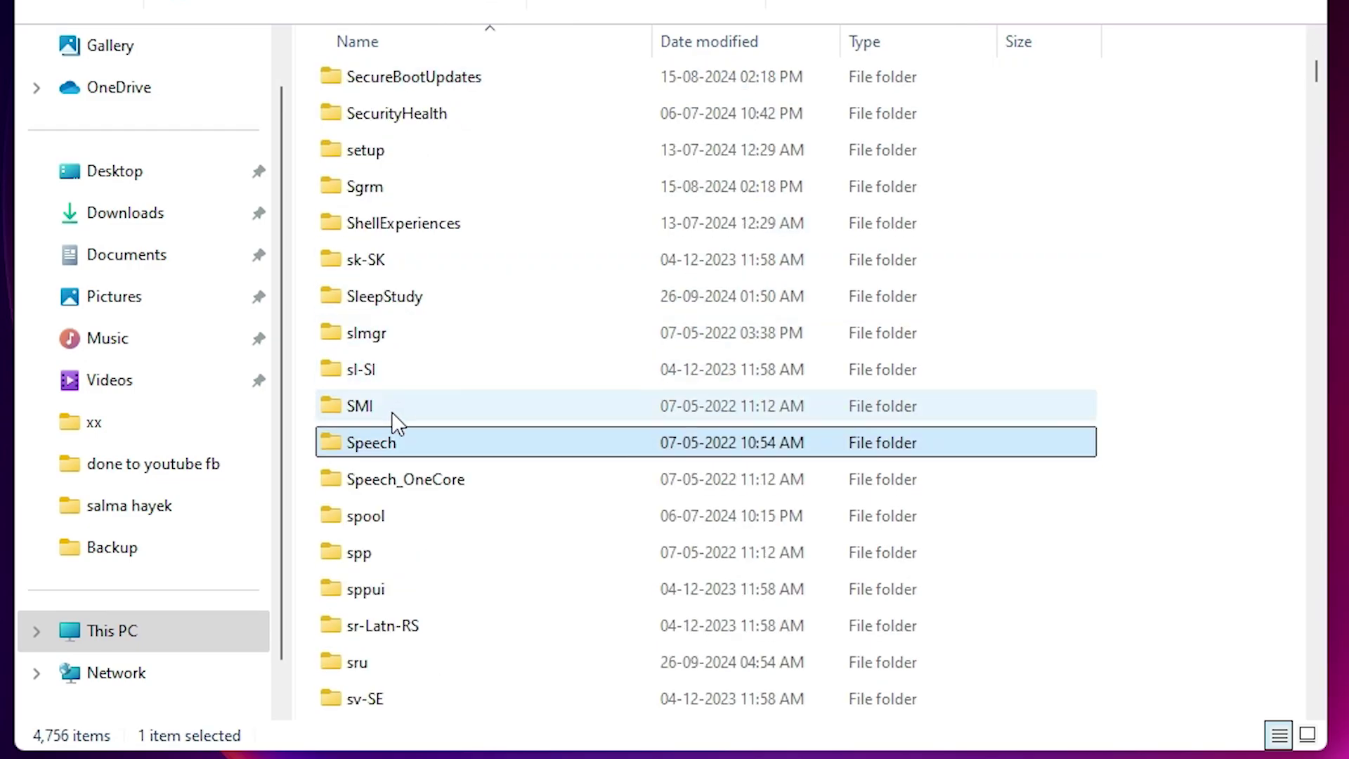
left_click(393, 520)
left_click(369, 518)
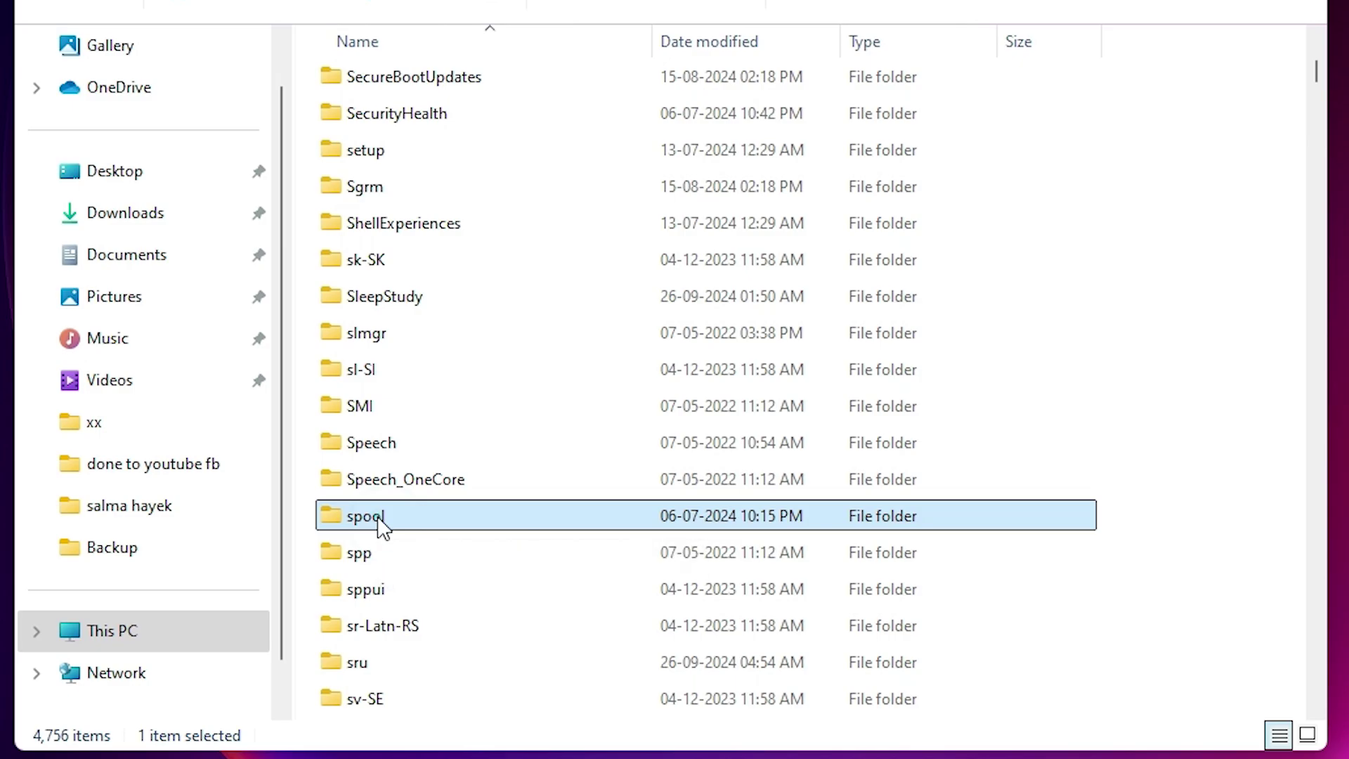
double_click(380, 523)
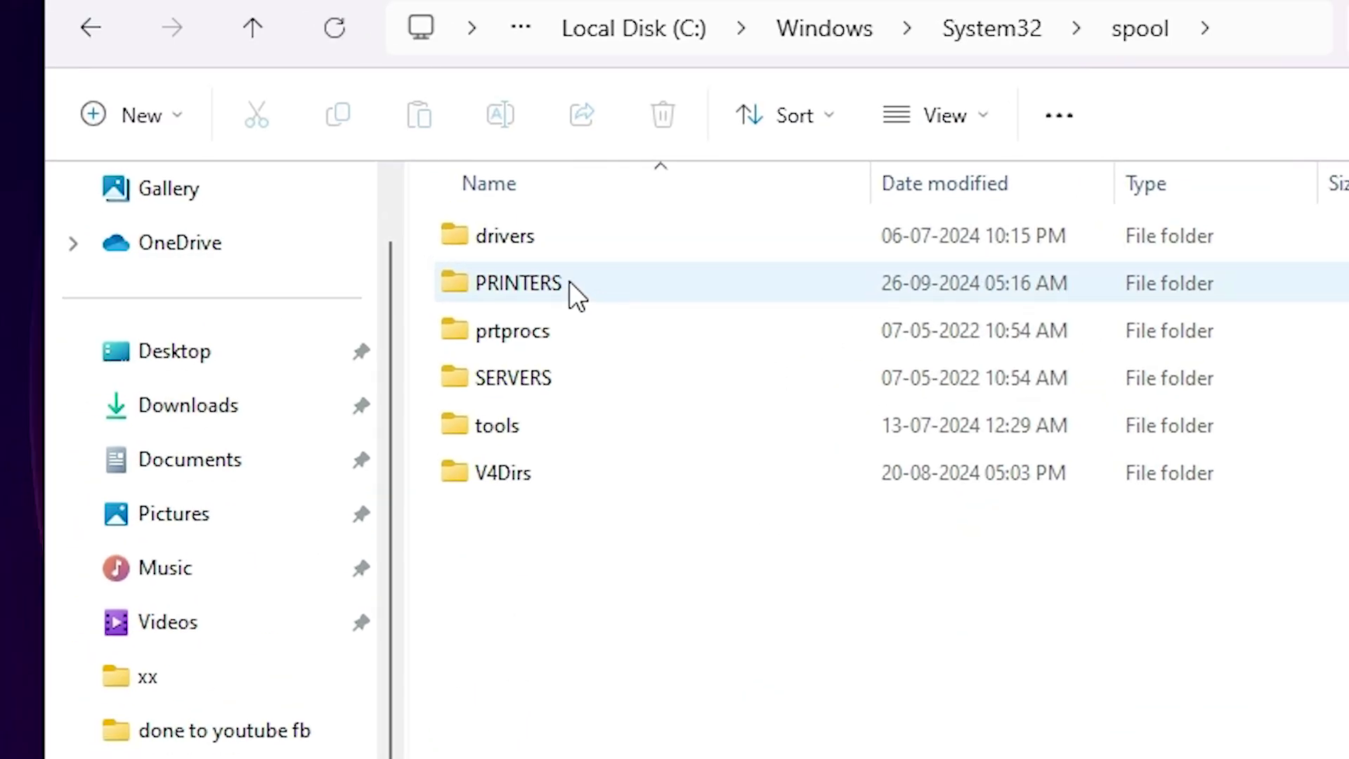
Step: Open the PRINTERS folder, confirm it holds no print jobs, and close File Explorer
double_click(419, 118)
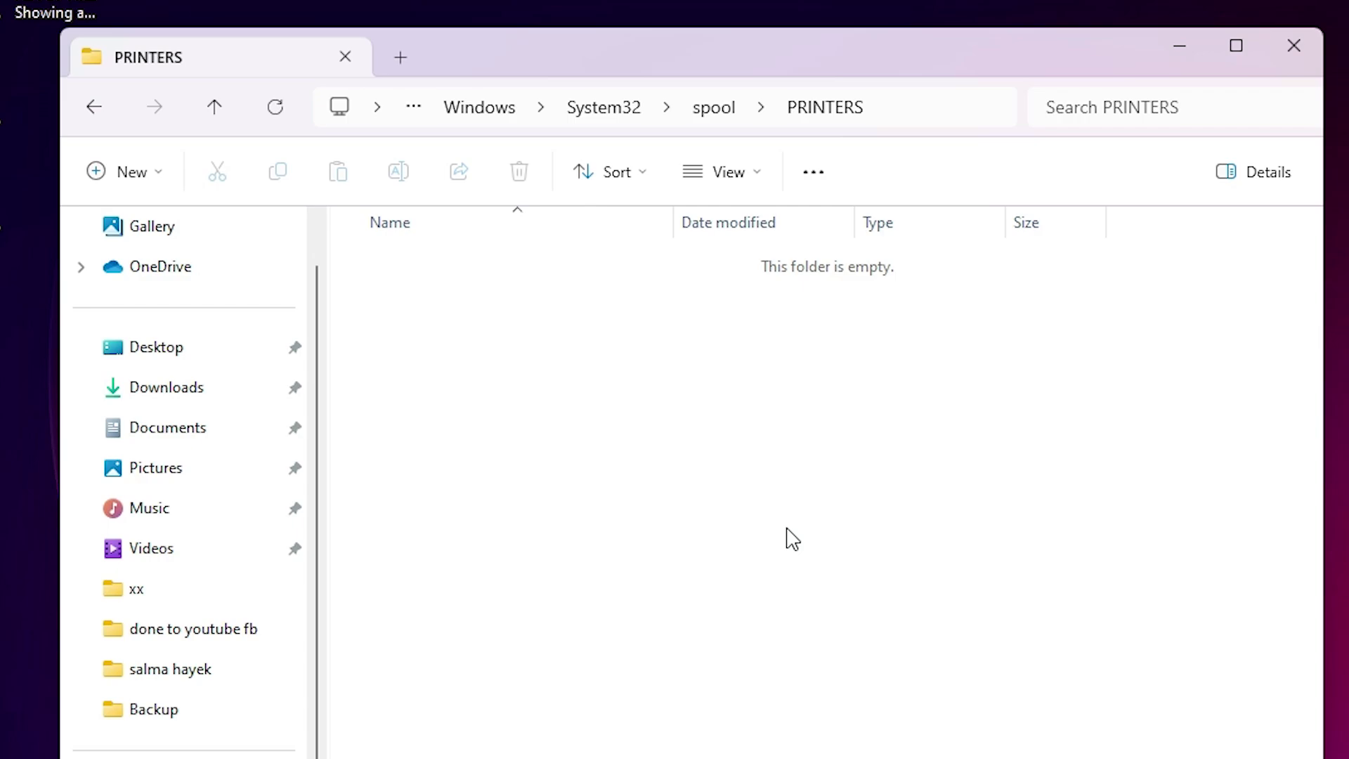
left_click_drag(929, 553, 394, 224)
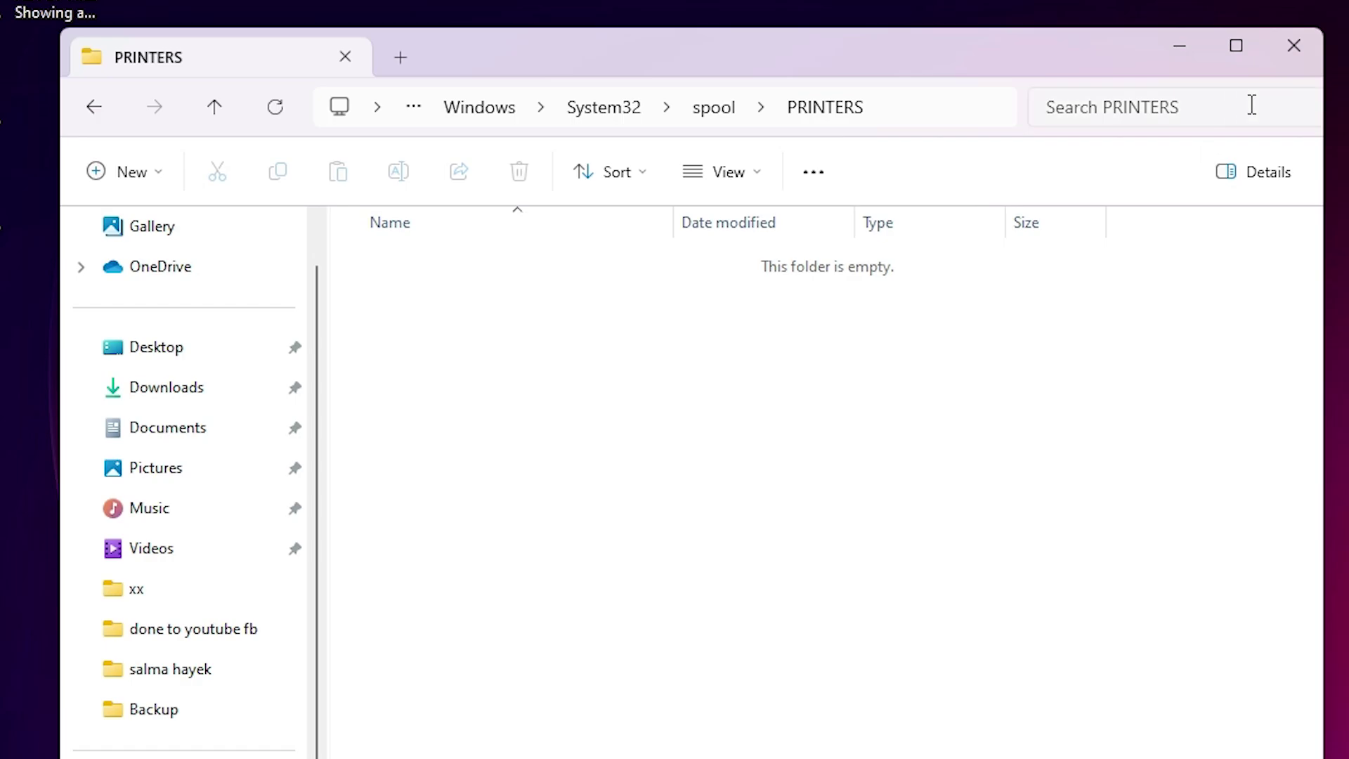
left_click(1296, 46)
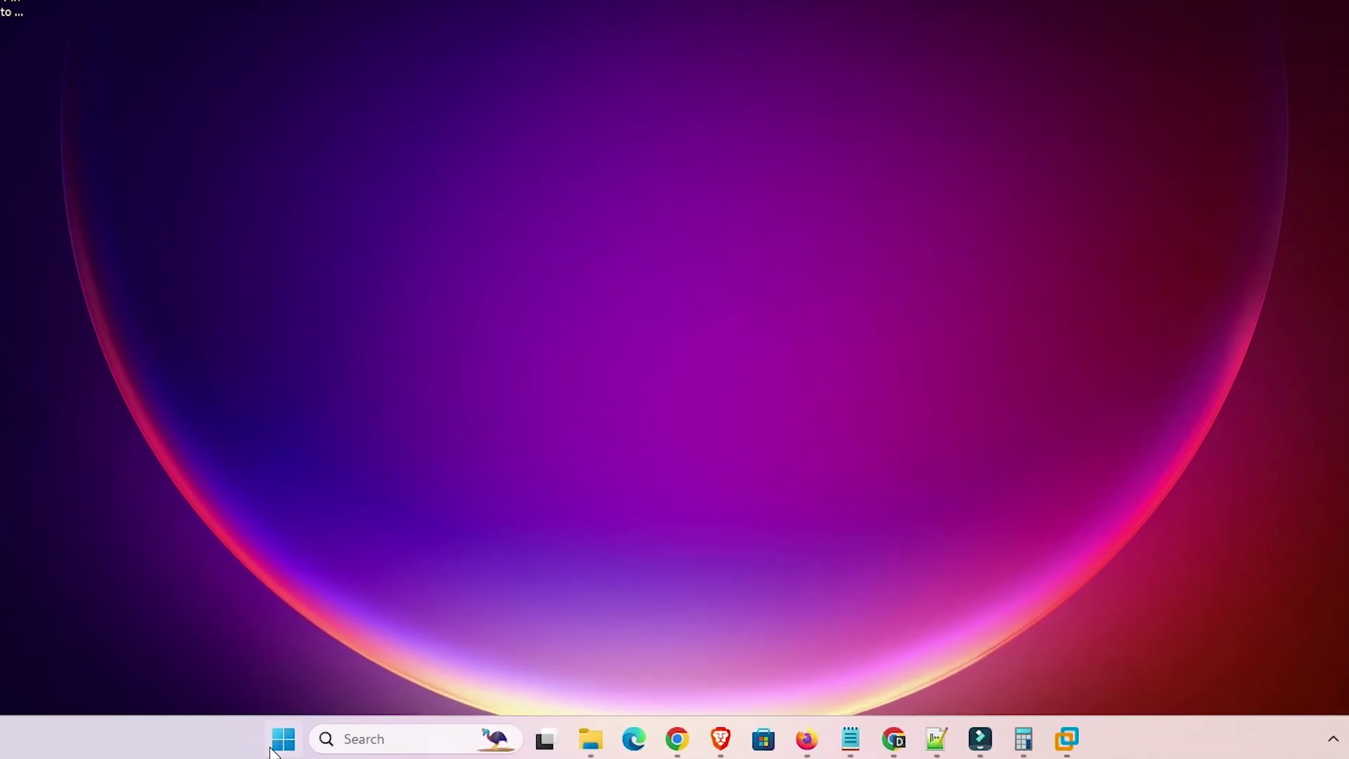
Step: Relaunch the Services console by searching 'se' from the Start menu
left_click(390, 746)
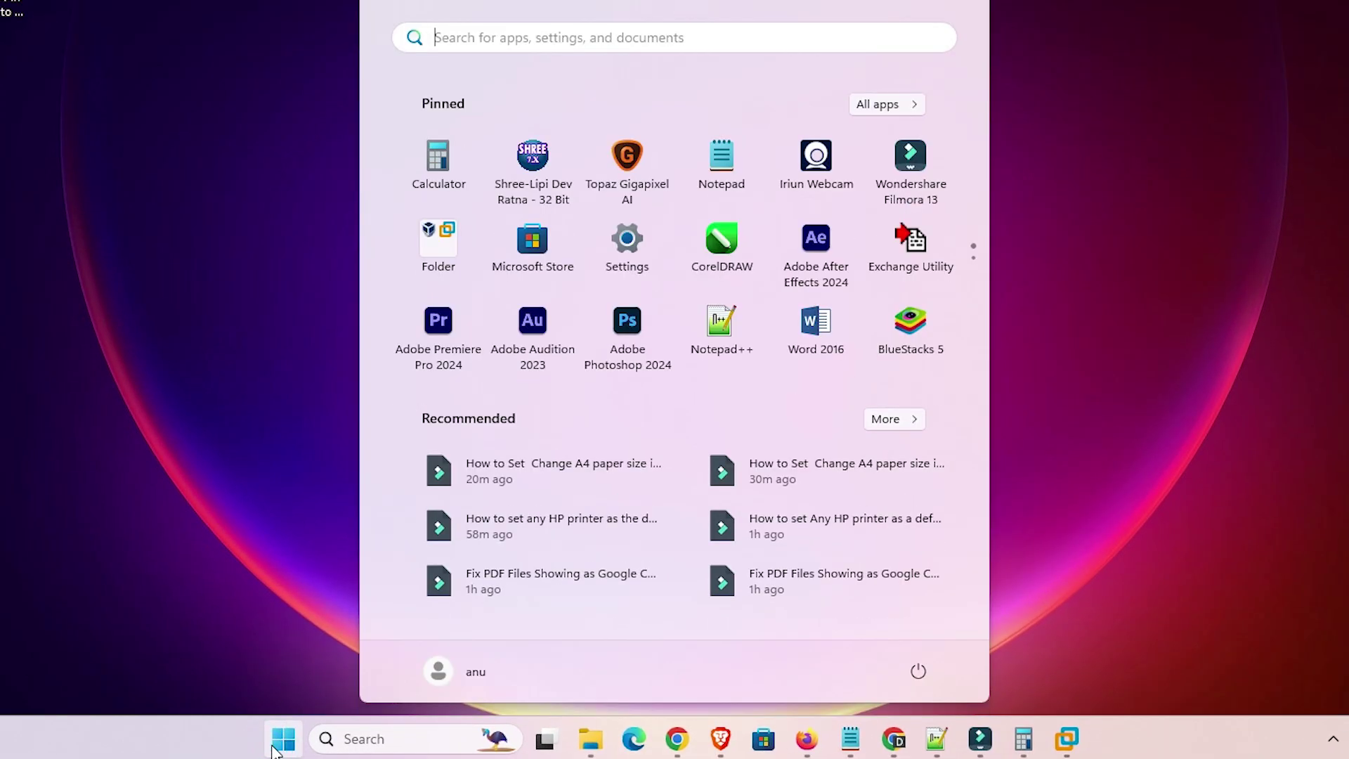
type("se")
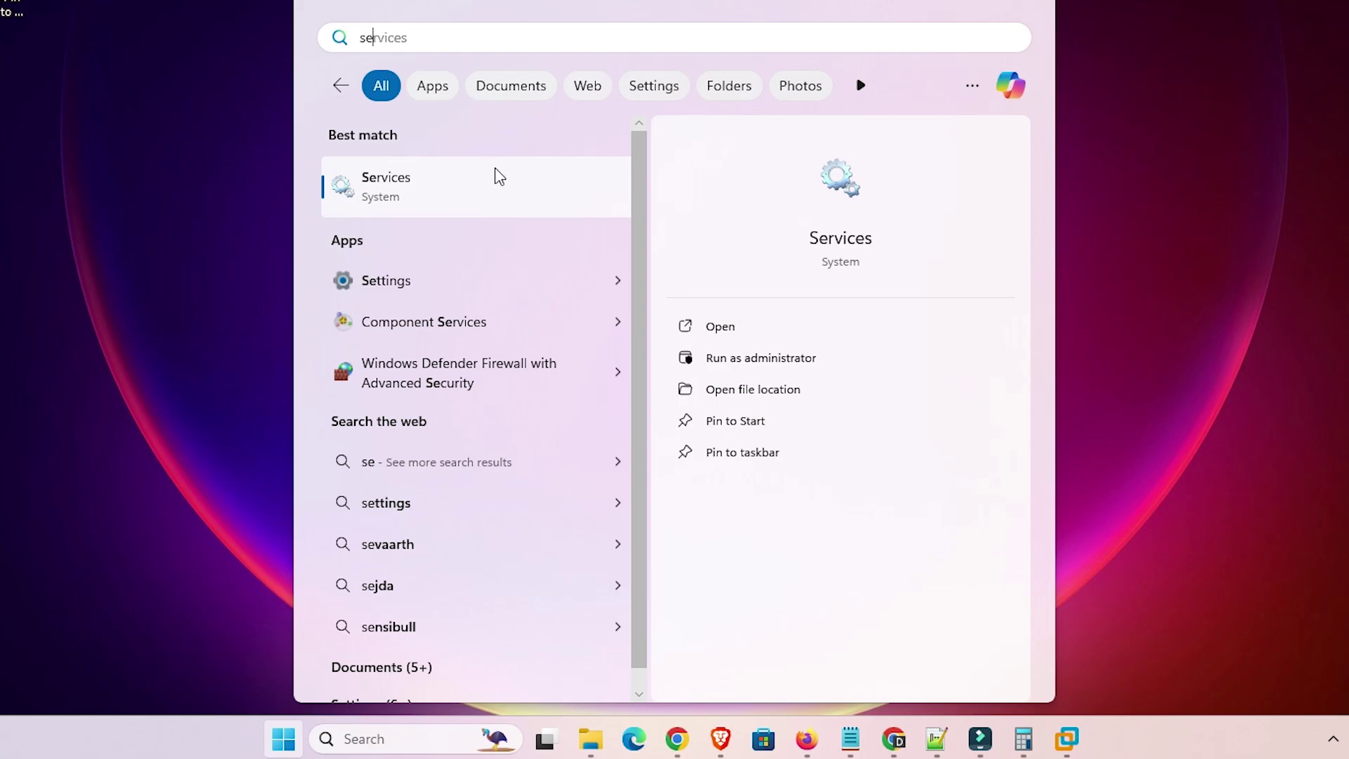
left_click(495, 168)
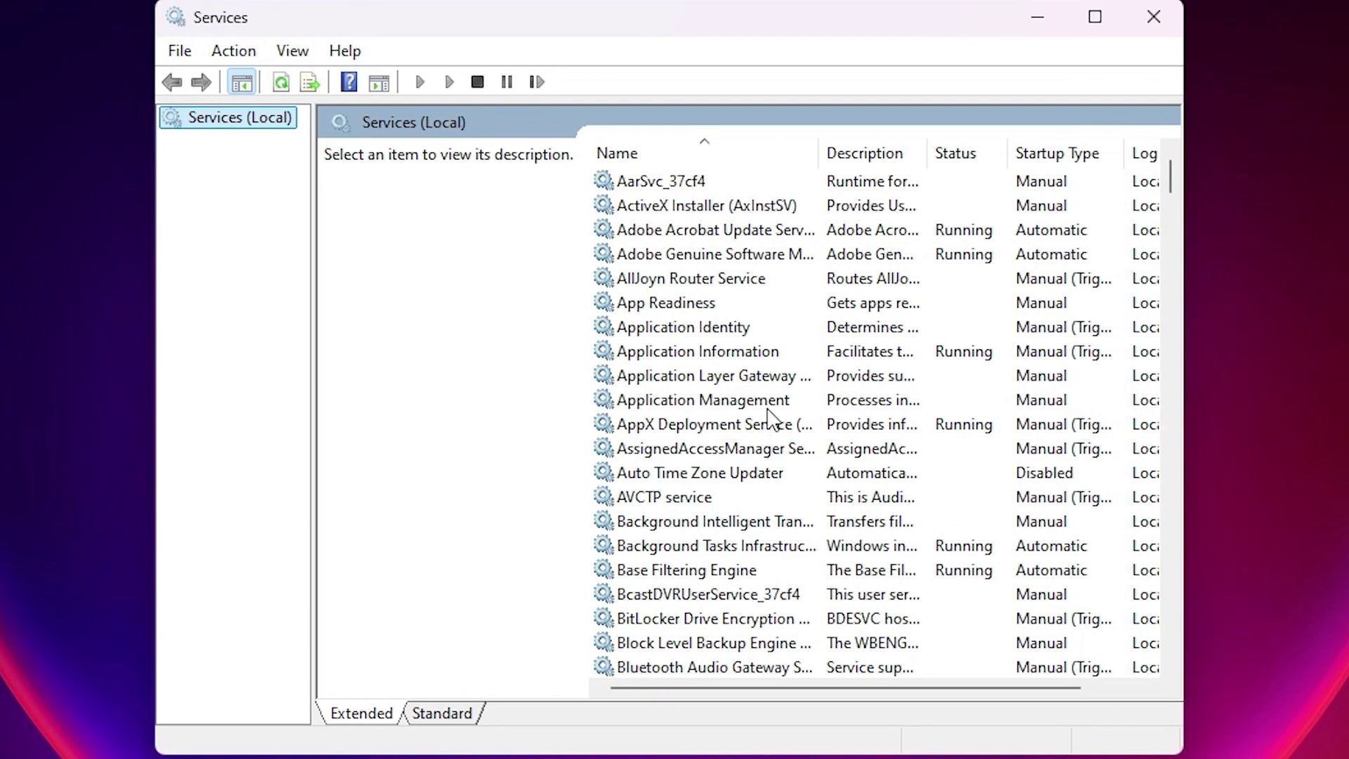
Step: Locate Print Spooler in the list and open its Properties dialog
left_click(683, 404)
key("p")
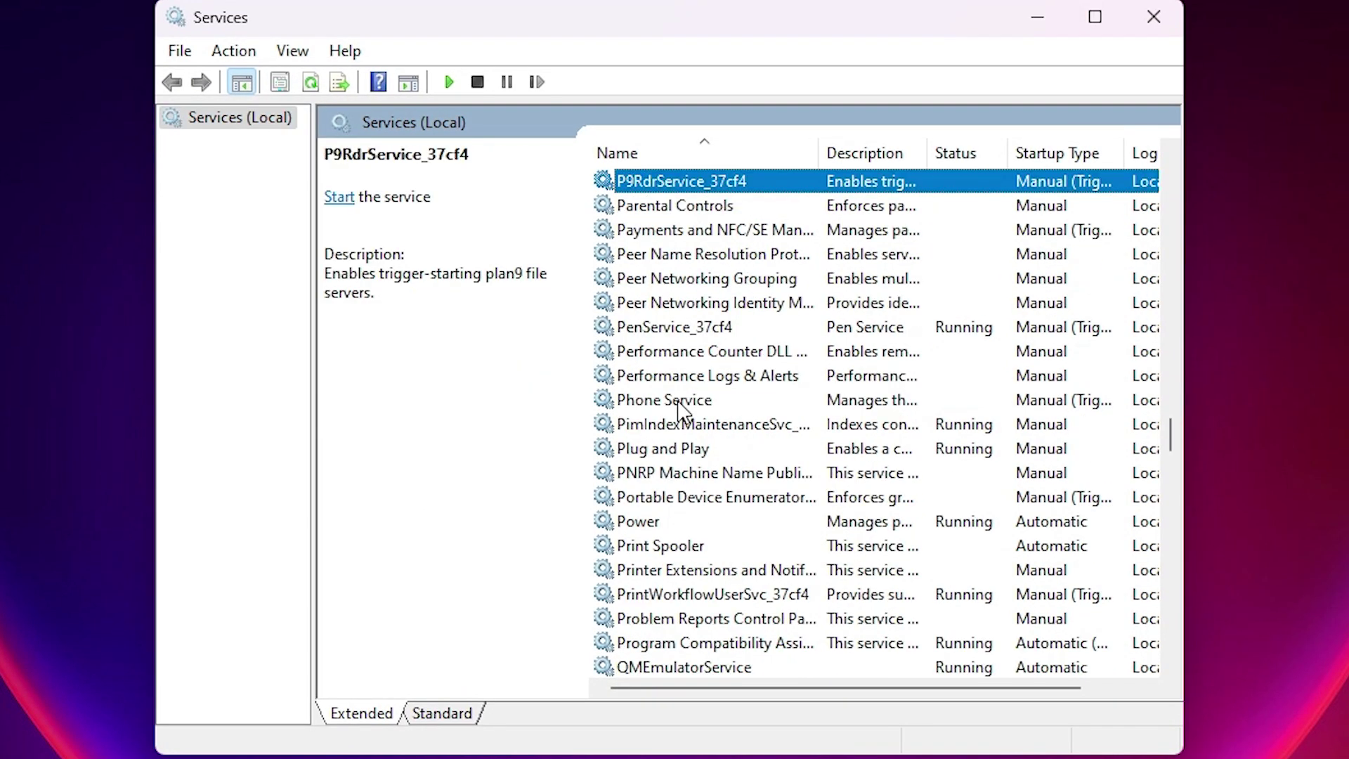
key("p")
left_click(692, 546)
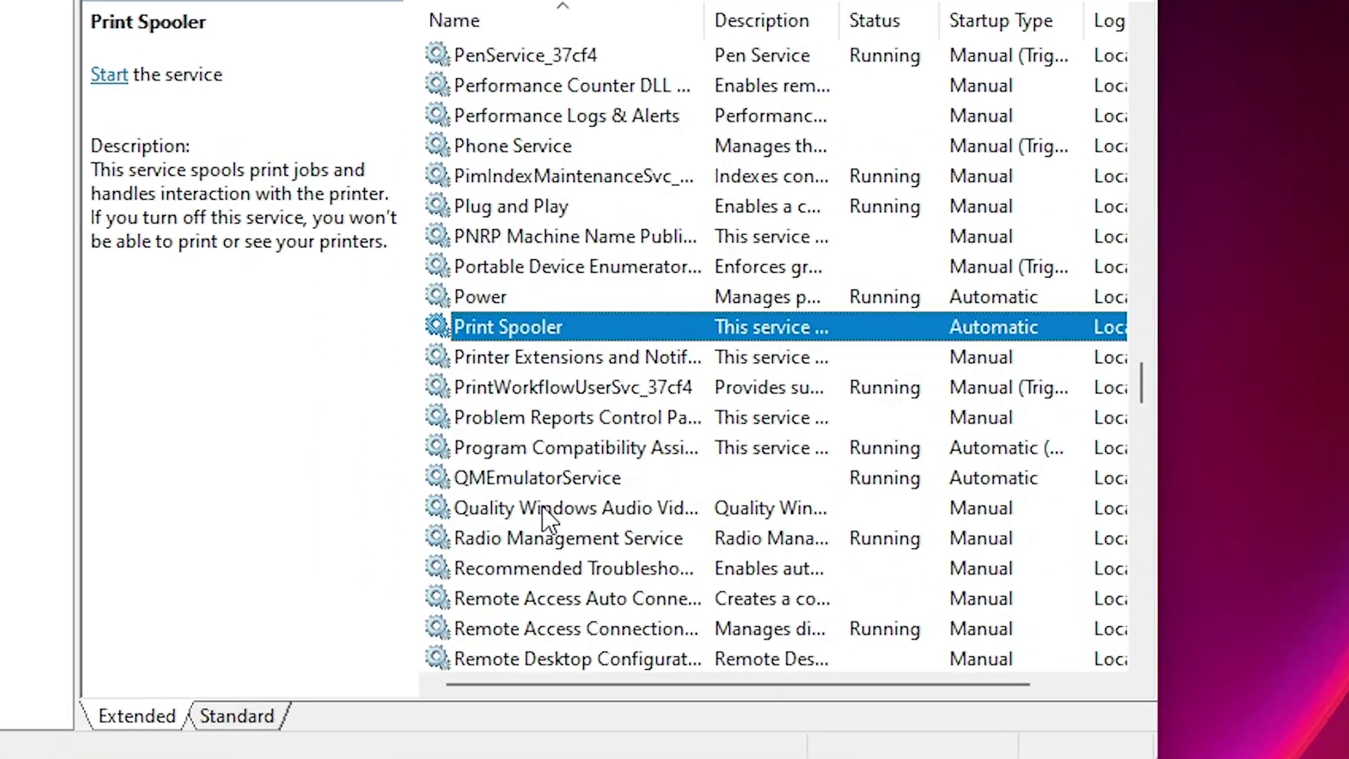
right_click(546, 328)
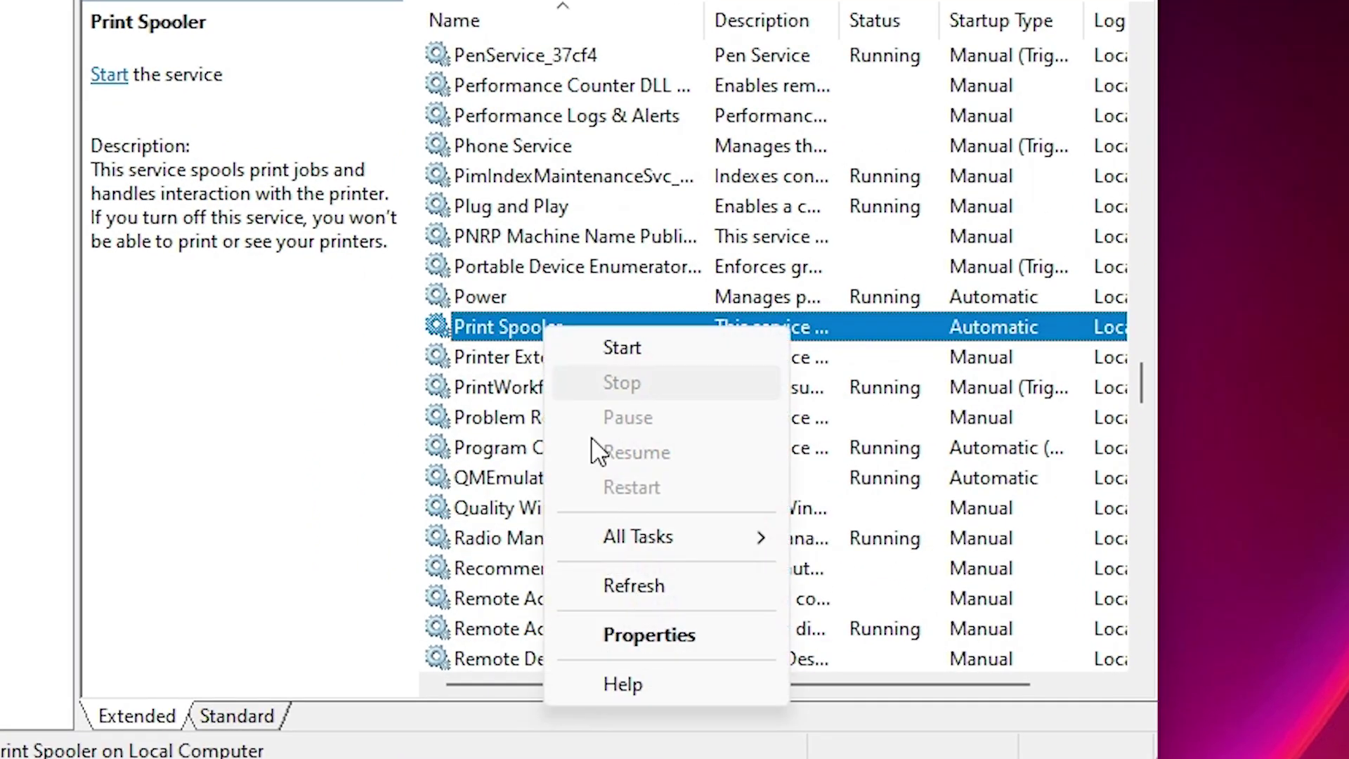
left_click(657, 636)
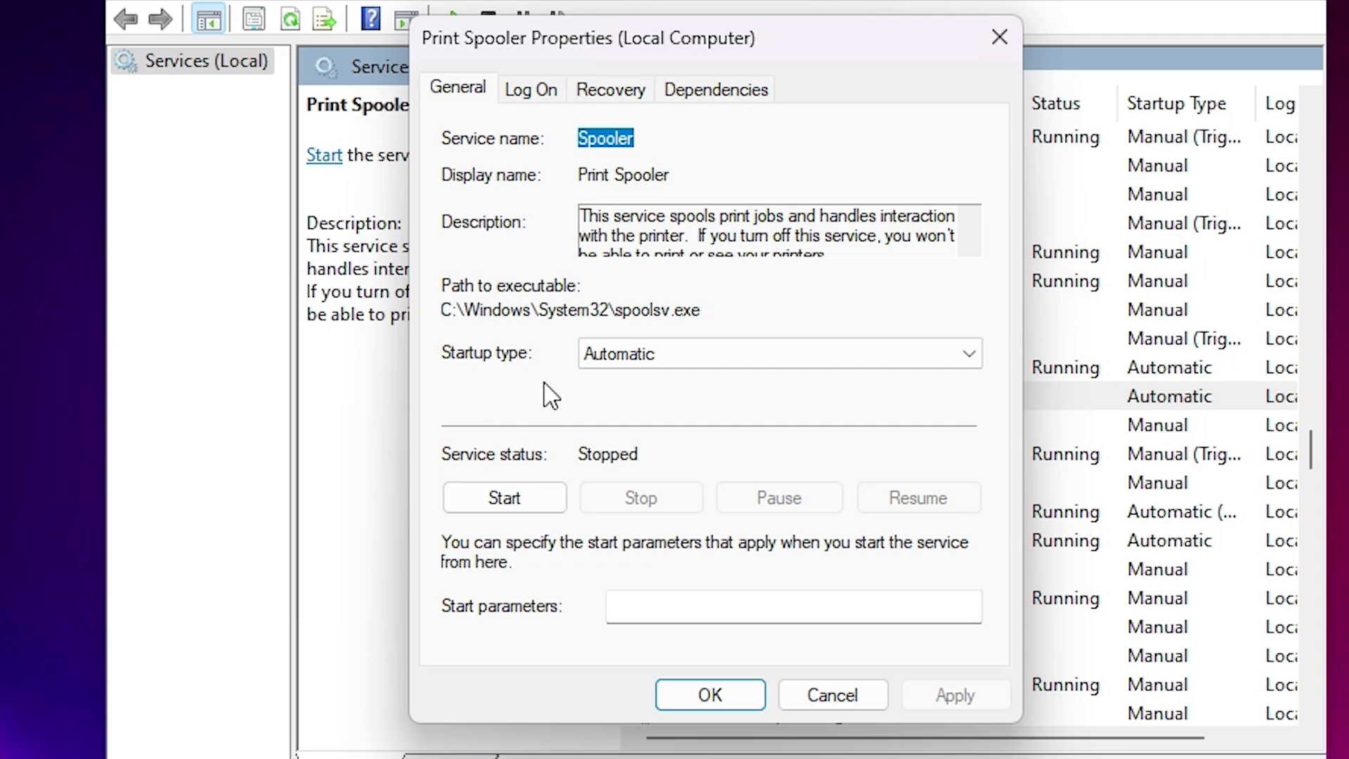
Step: Keep Print Spooler on Automatic startup, start the service, and close Properties
left_click(681, 360)
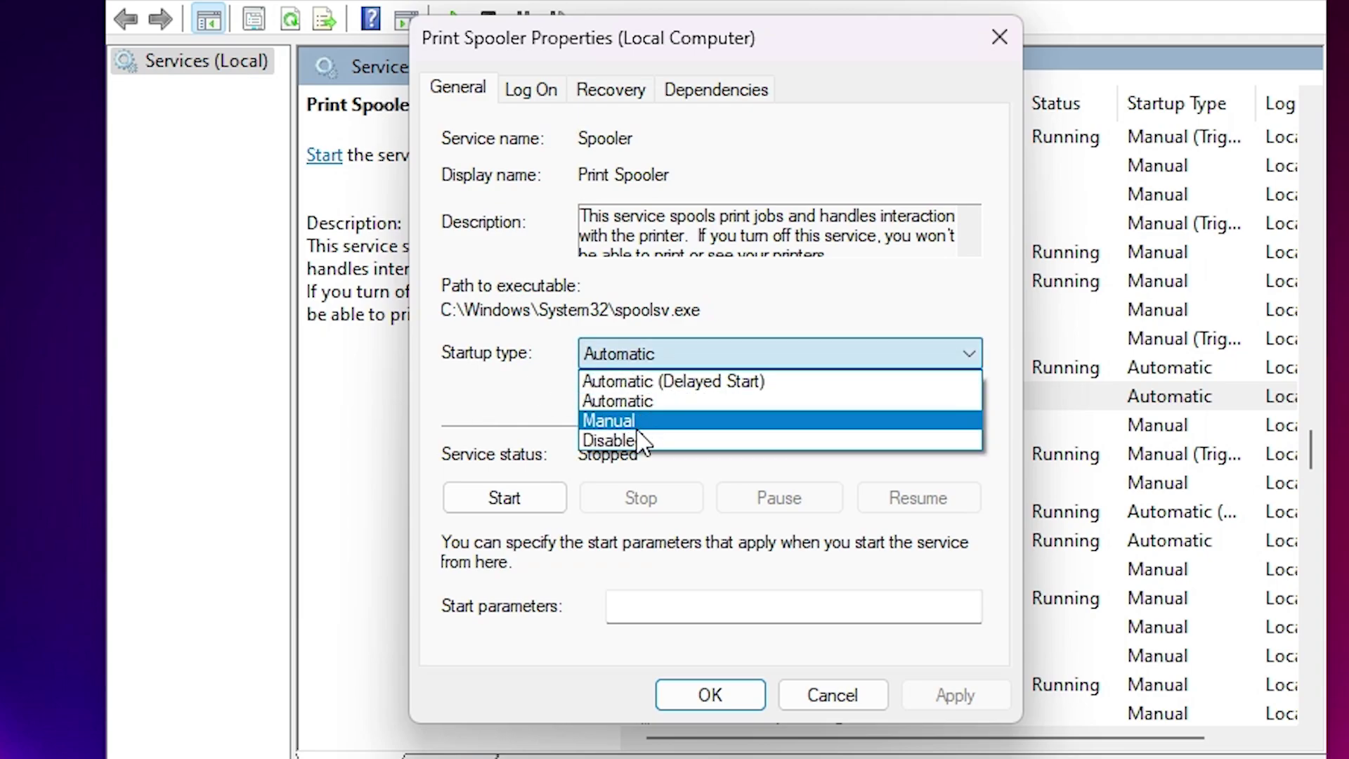
left_click(661, 409)
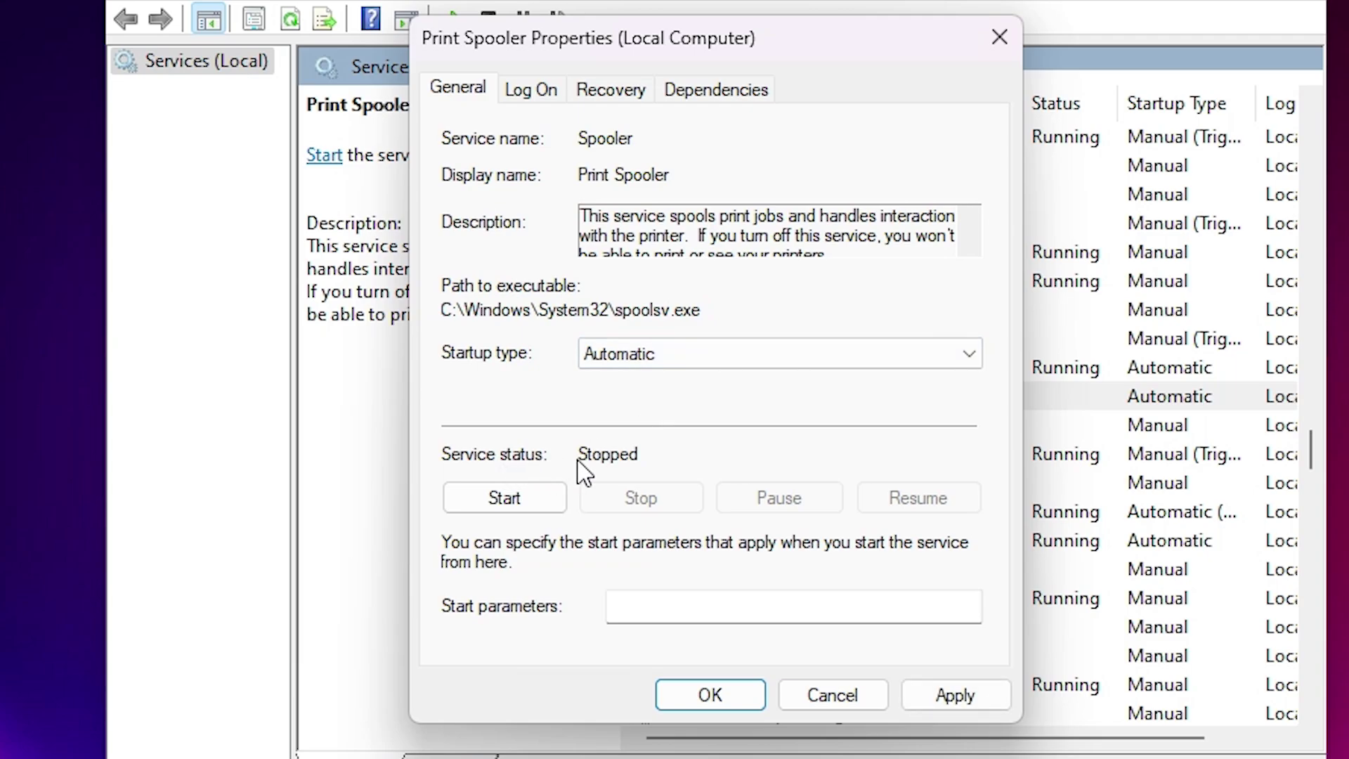
left_click(958, 699)
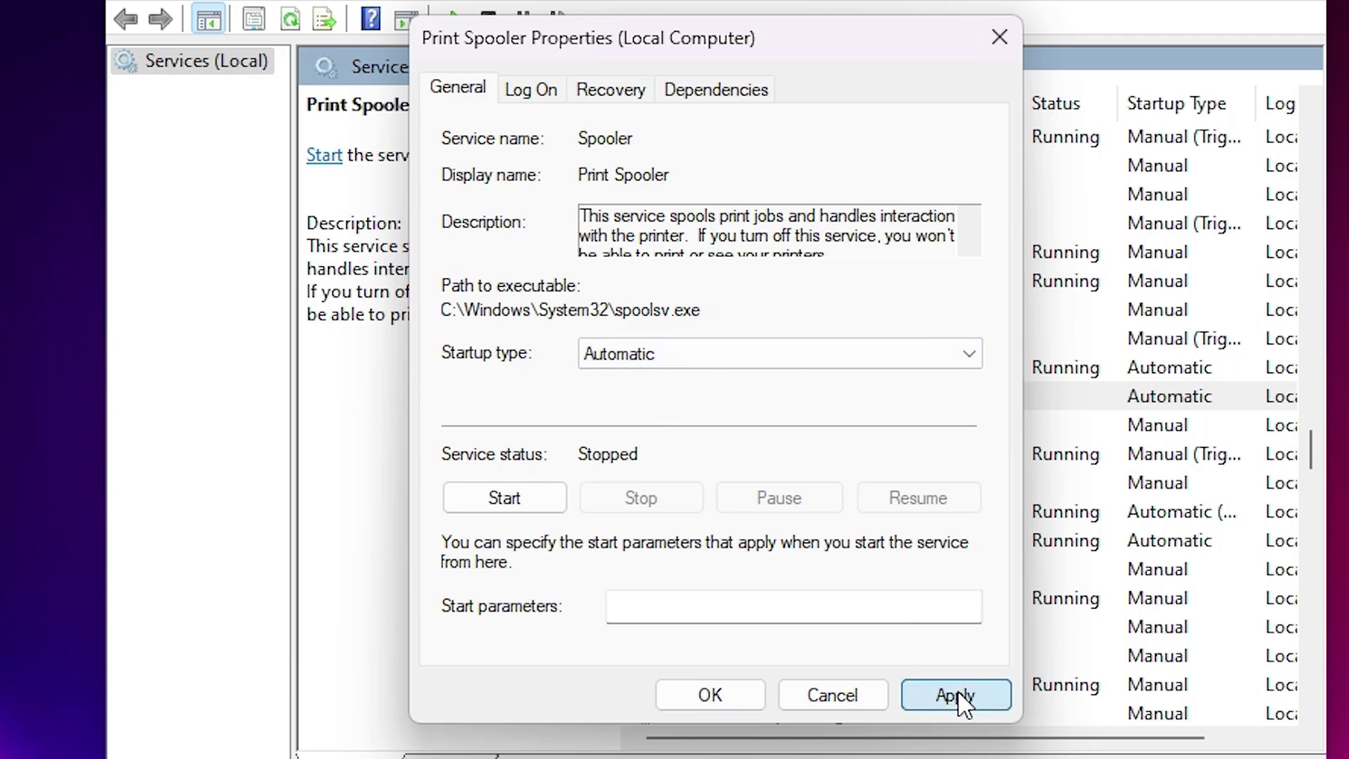
left_click(511, 501)
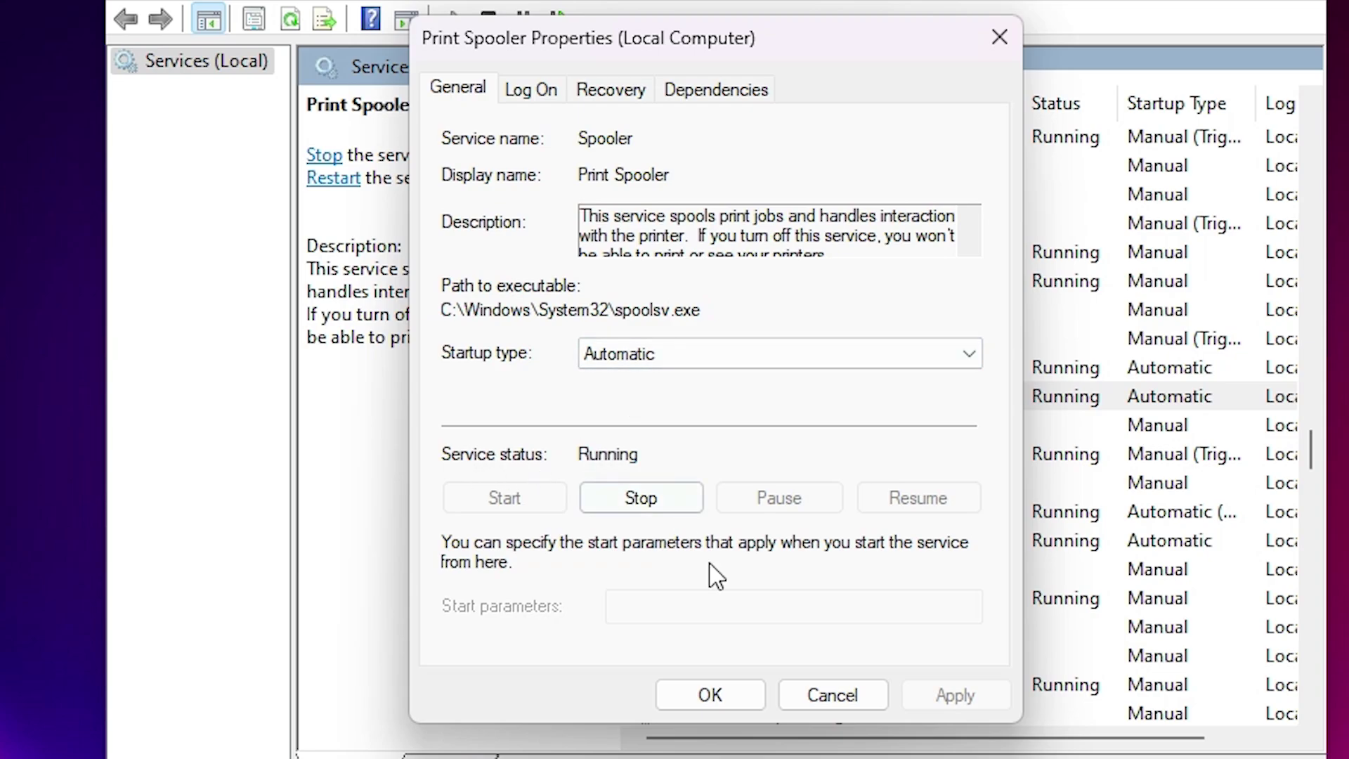
left_click(710, 695)
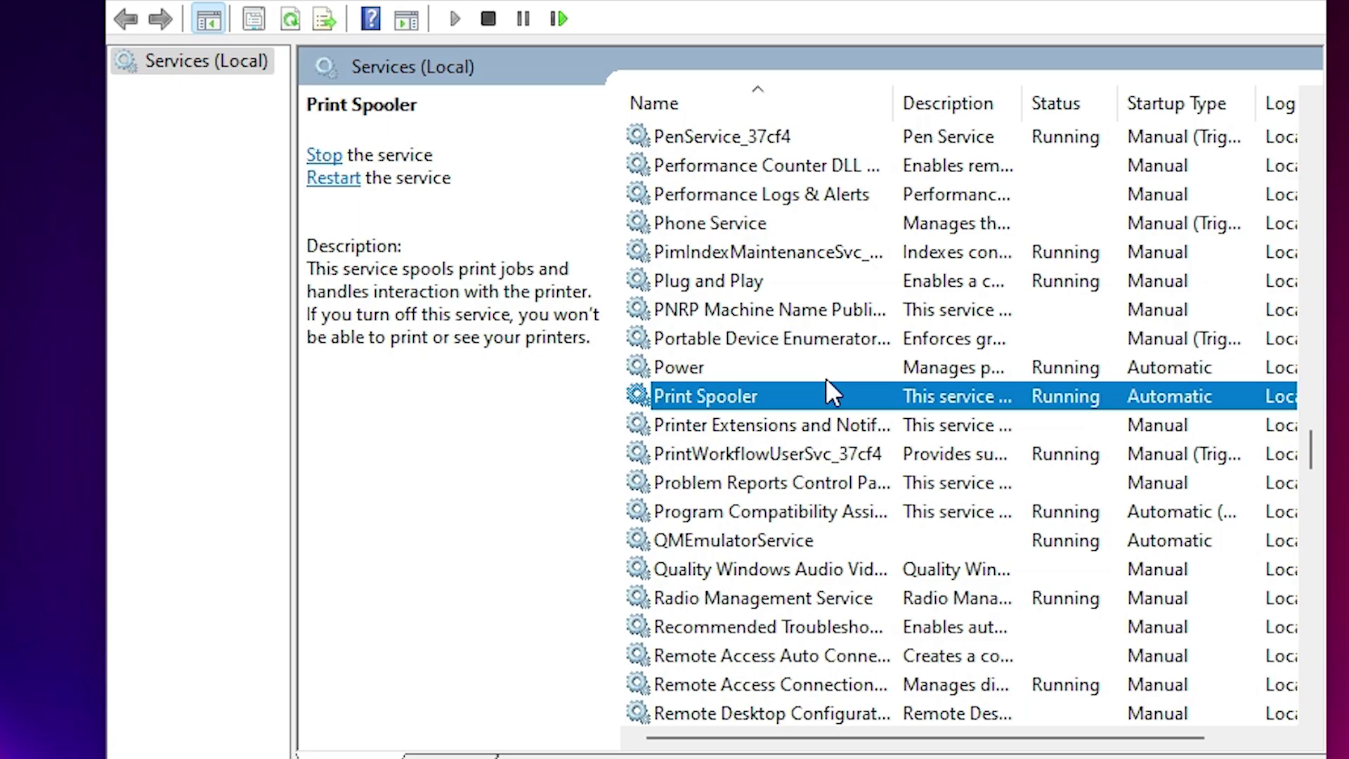
Step: Change Print Spooler recovery to reset fail count after 0 days and restart after 0 minutes
right_click(725, 399)
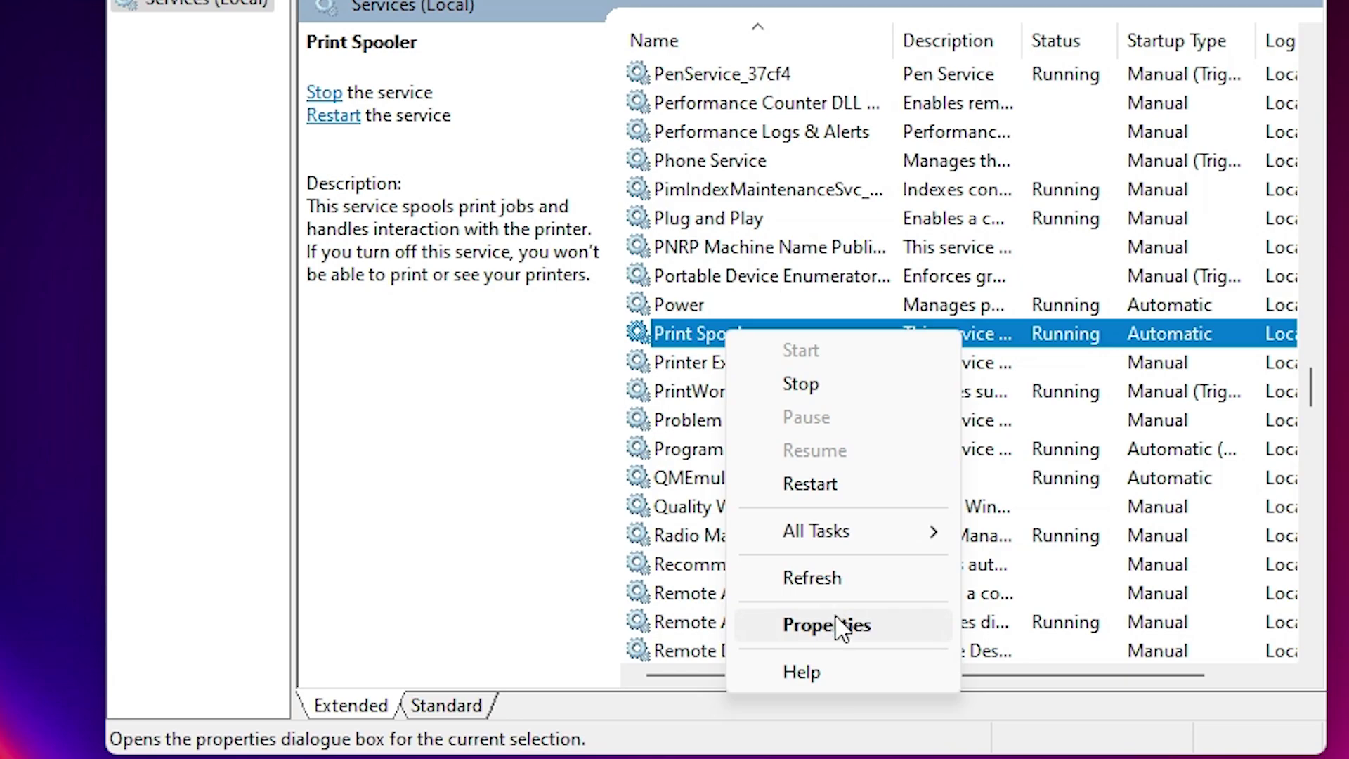
left_click(843, 687)
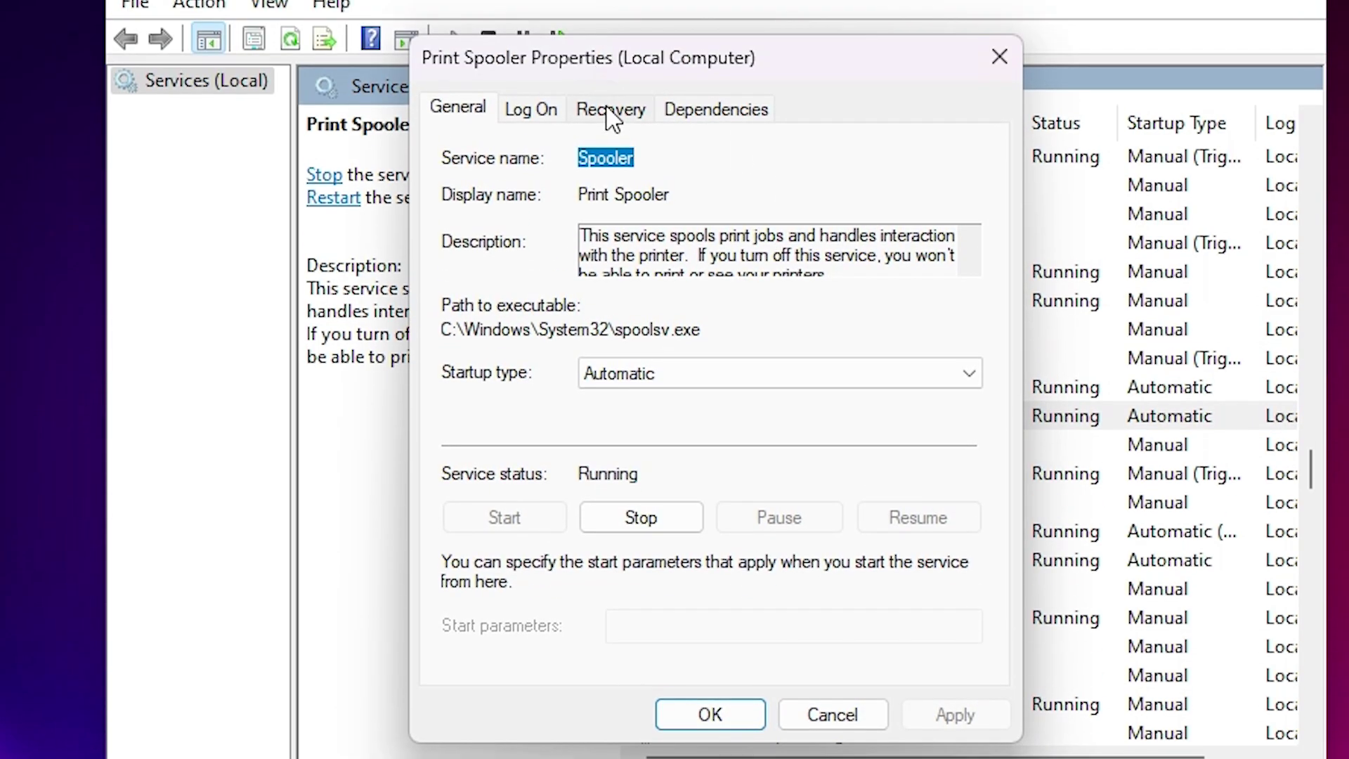
left_click(611, 31)
key("Tab")
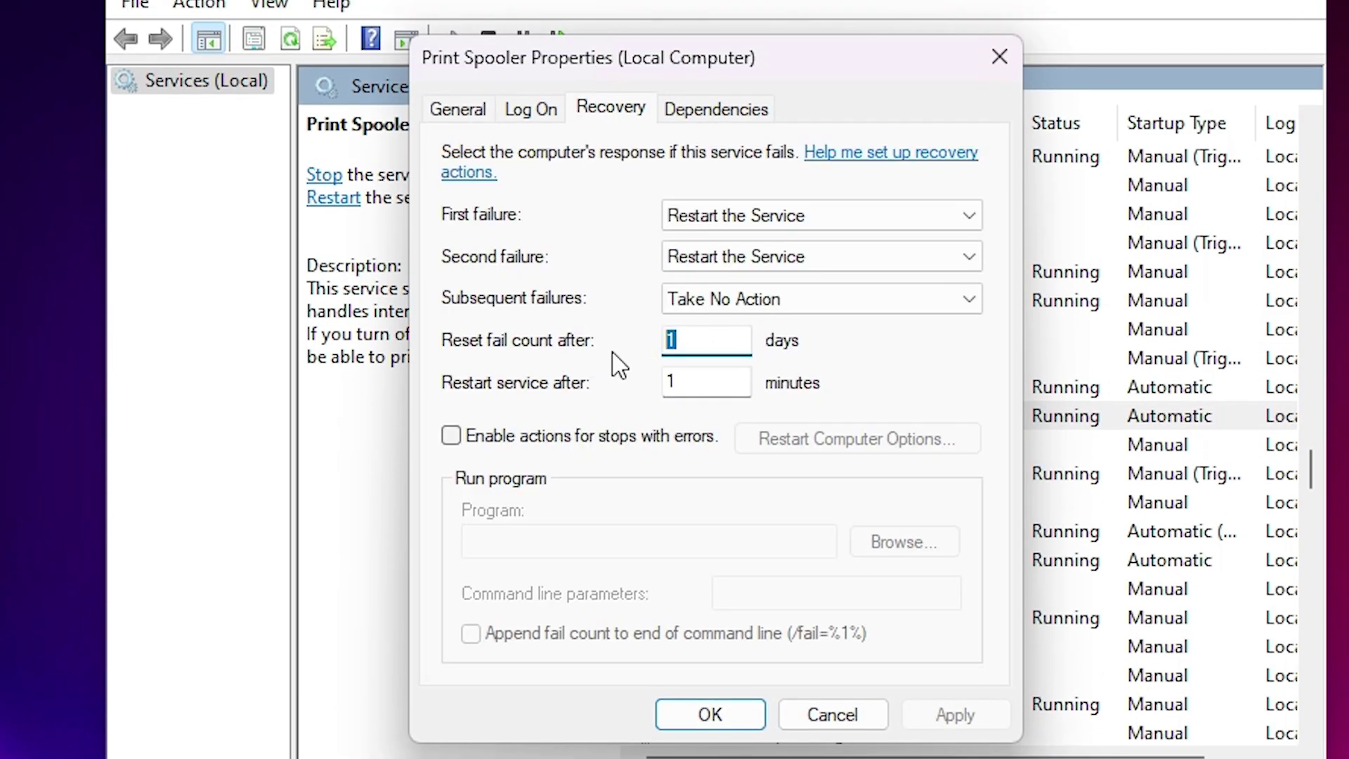
type("0")
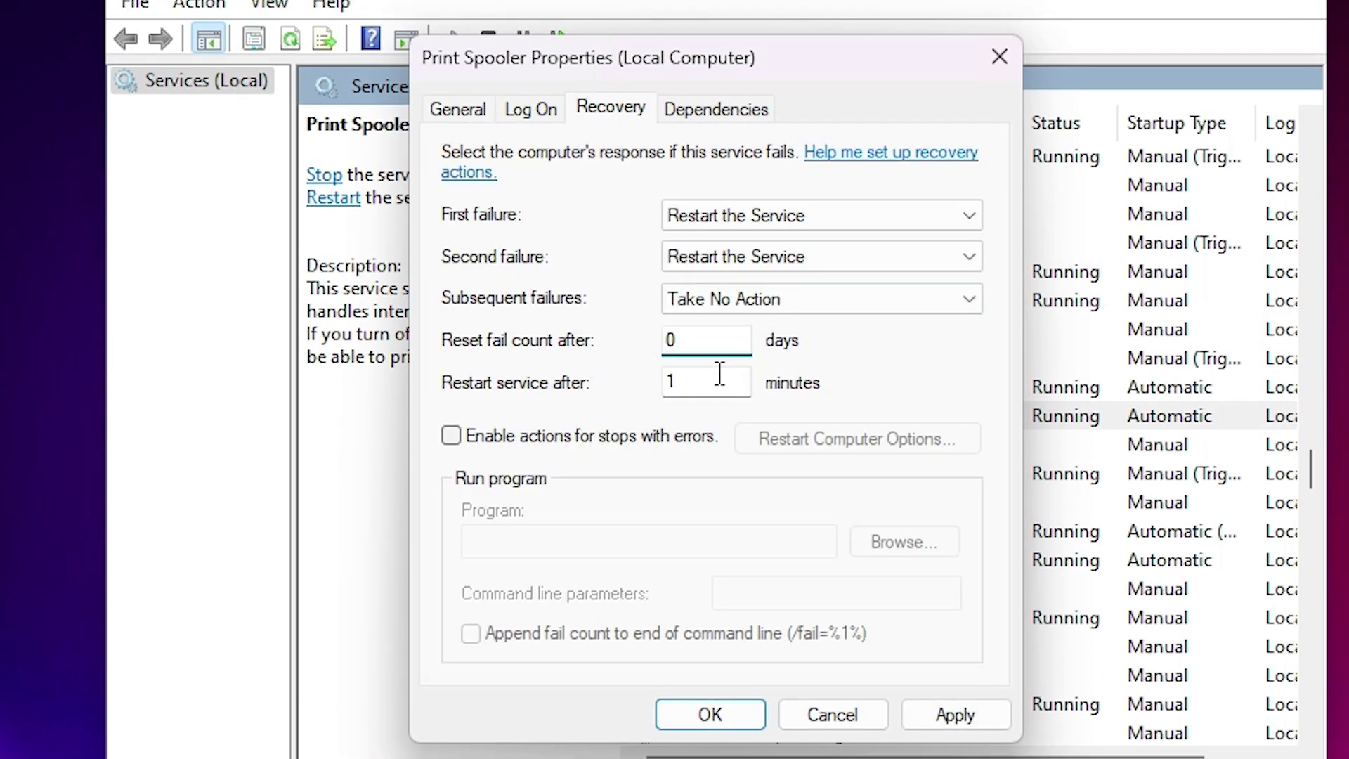
key("Tab")
type("0")
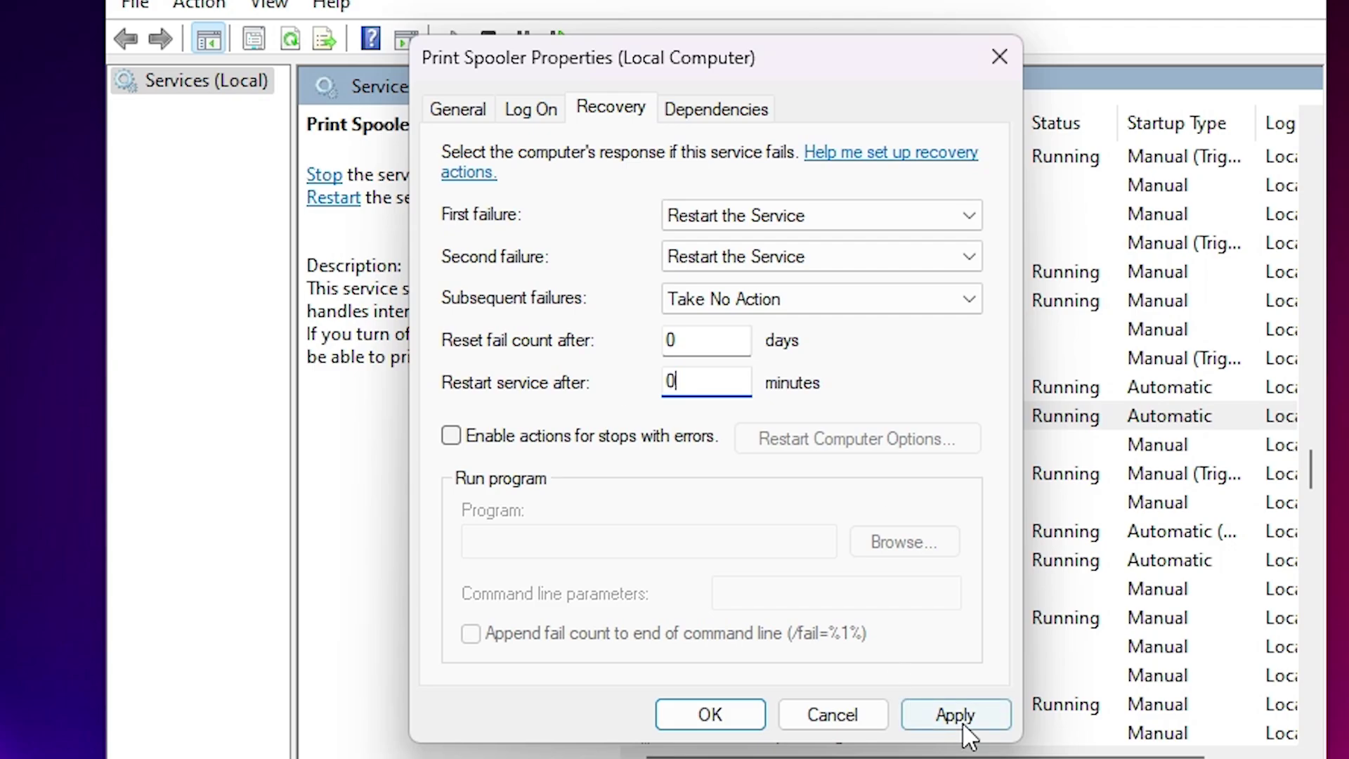
left_click(957, 717)
left_click(751, 719)
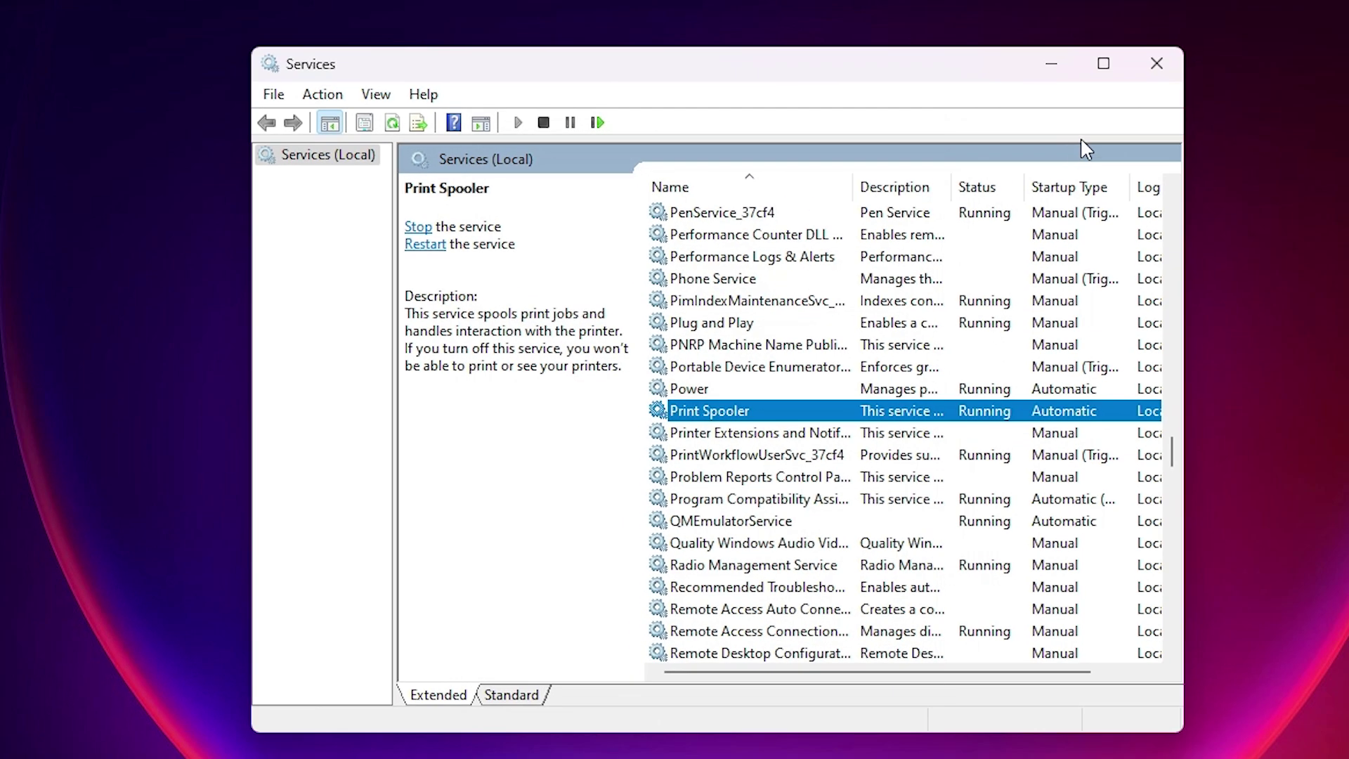